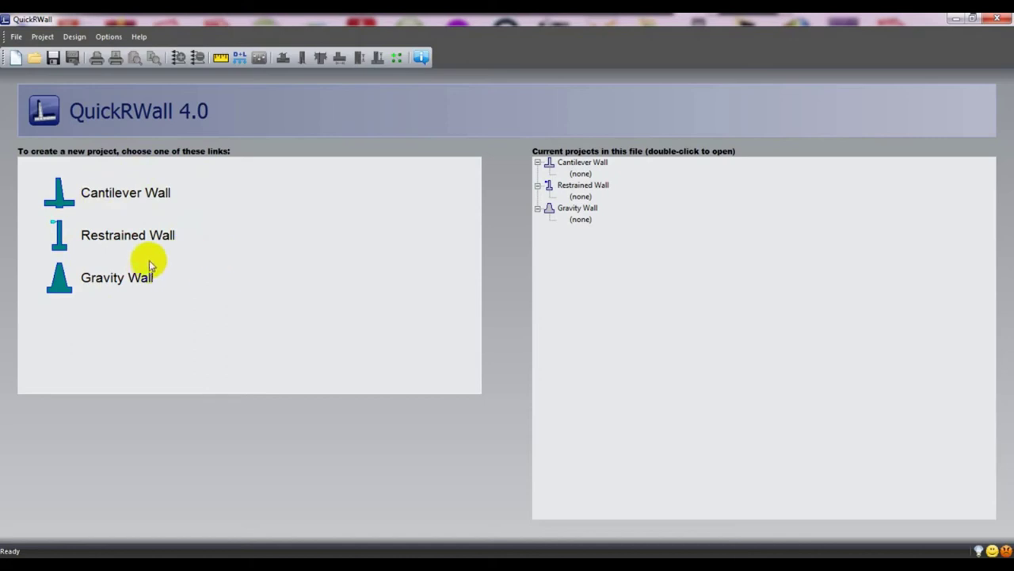
Create a new gravity wall project named Gravity Wall
left_click(111, 278)
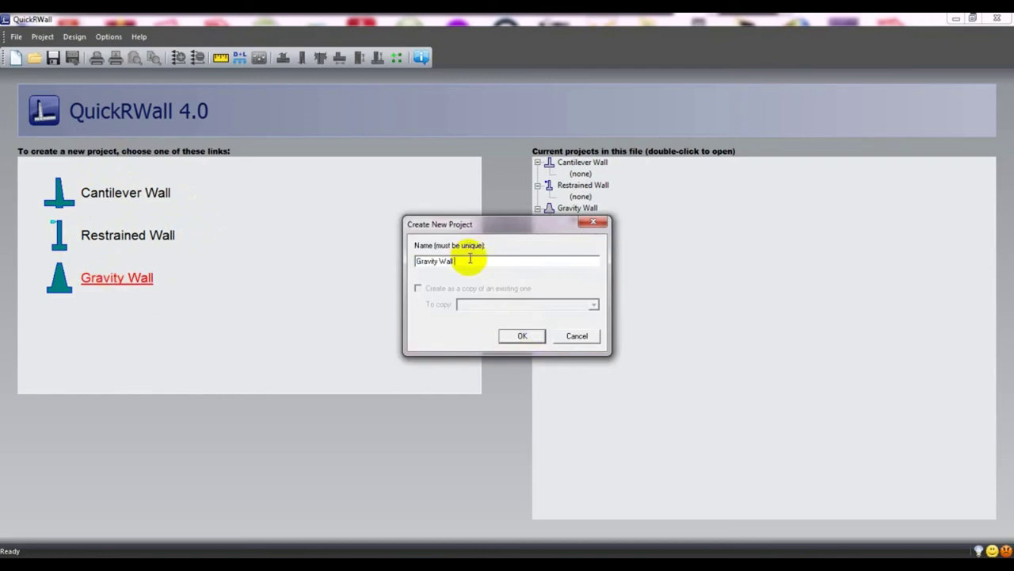
left_click(522, 336)
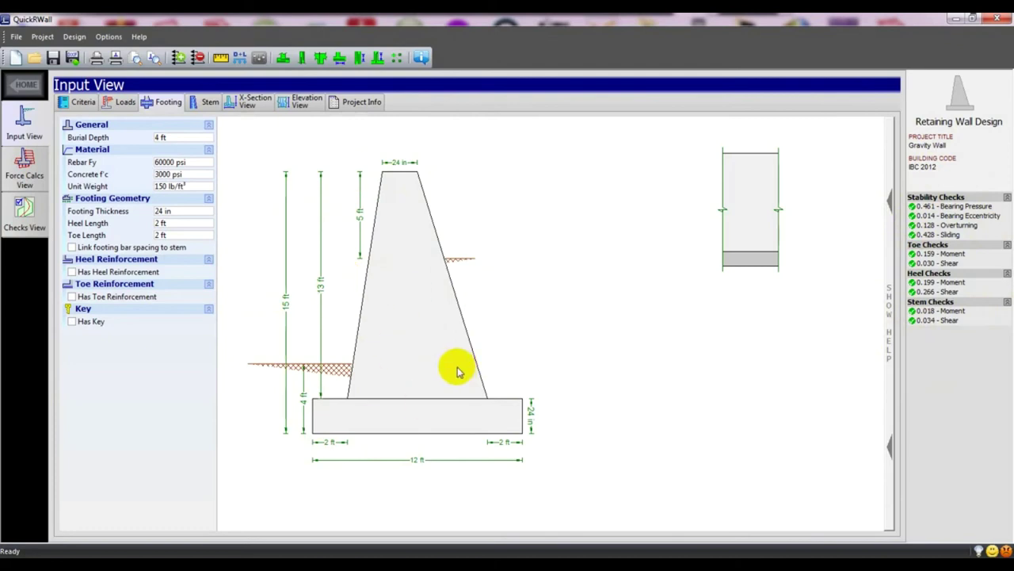
Select IBC 2012 as the building code in the design criteria
left_click(84, 103)
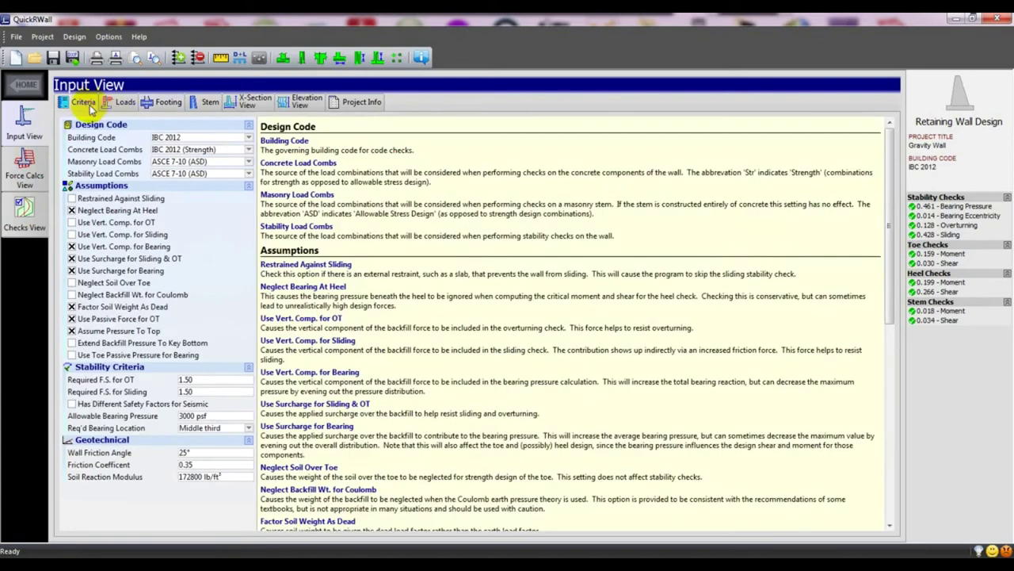
left_click(196, 137)
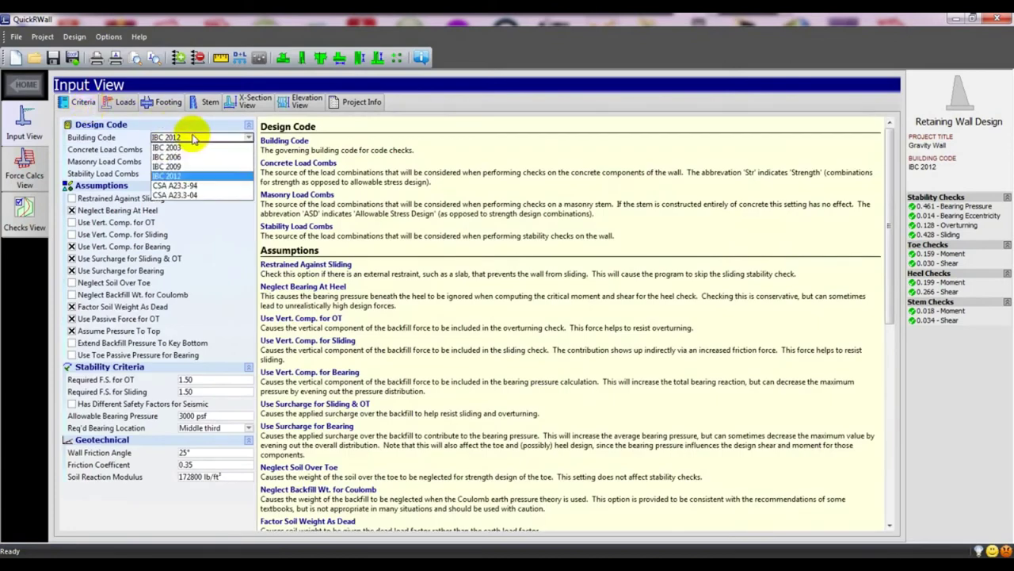
left_click(184, 176)
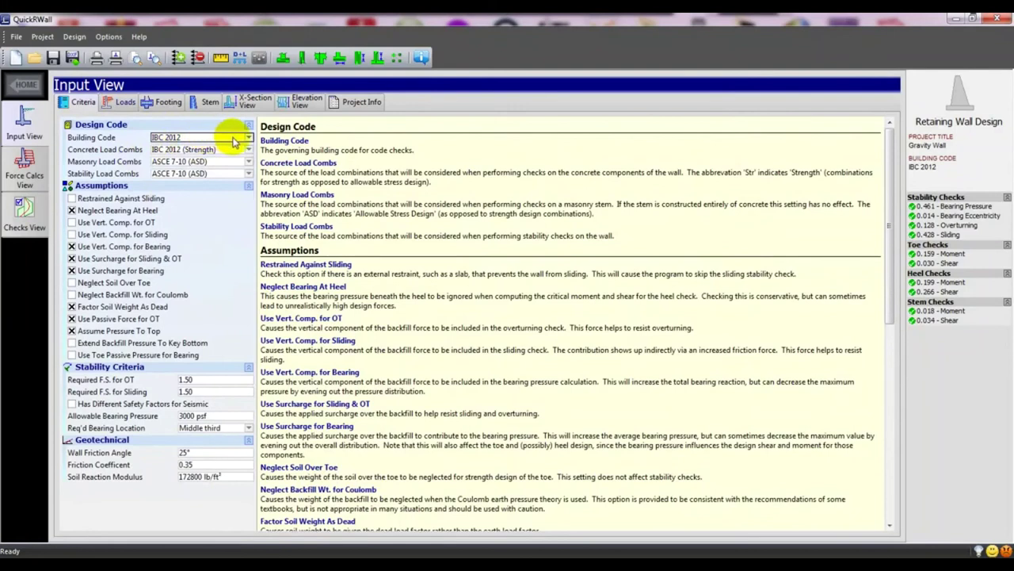
Examine the criteria descriptions and the available concrete, masonry and stability load combinations
scroll(366, 307, "down", 10)
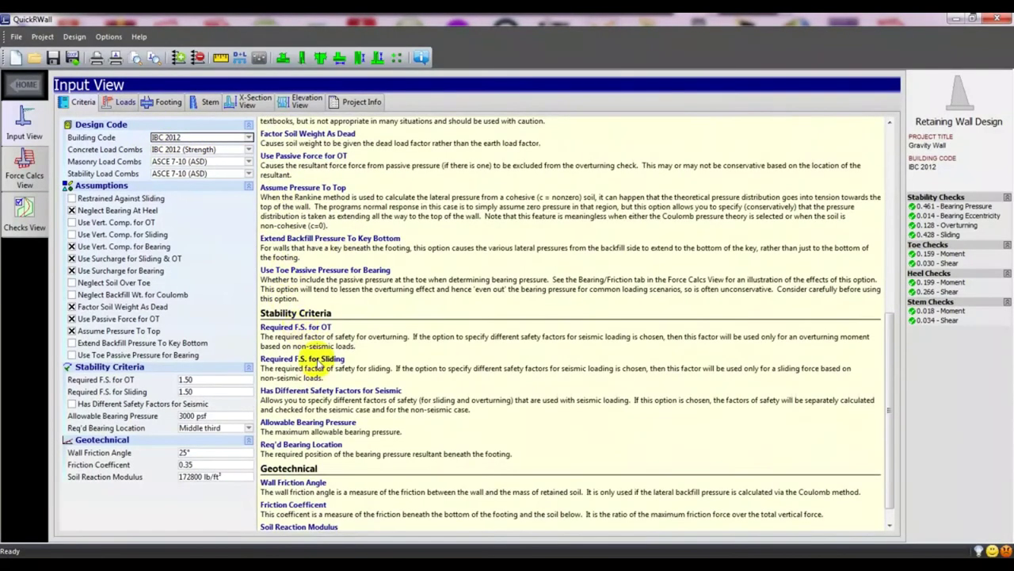
scroll(317, 360, "down", 1)
scroll(328, 373, "up", 11)
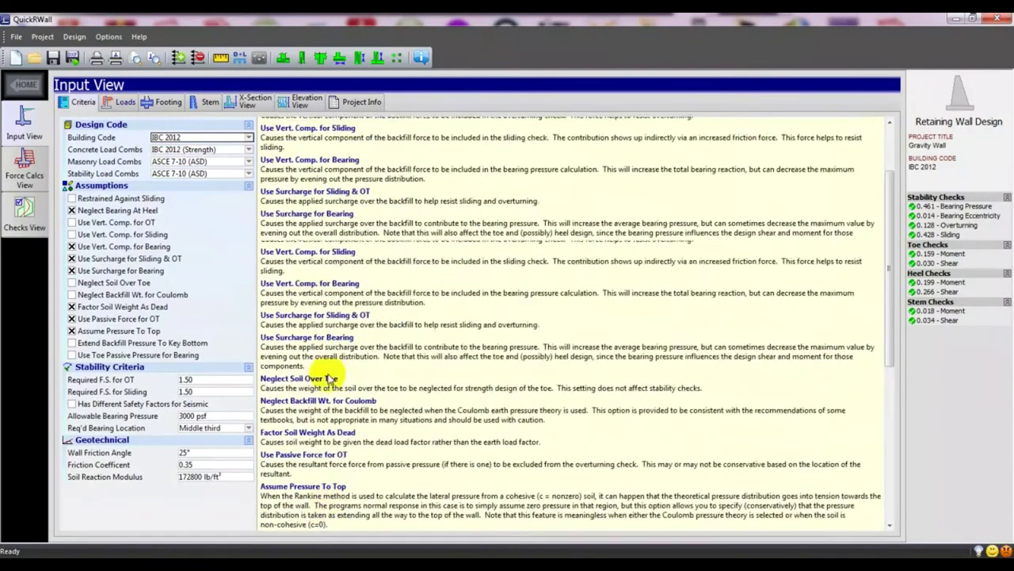
left_click(168, 151)
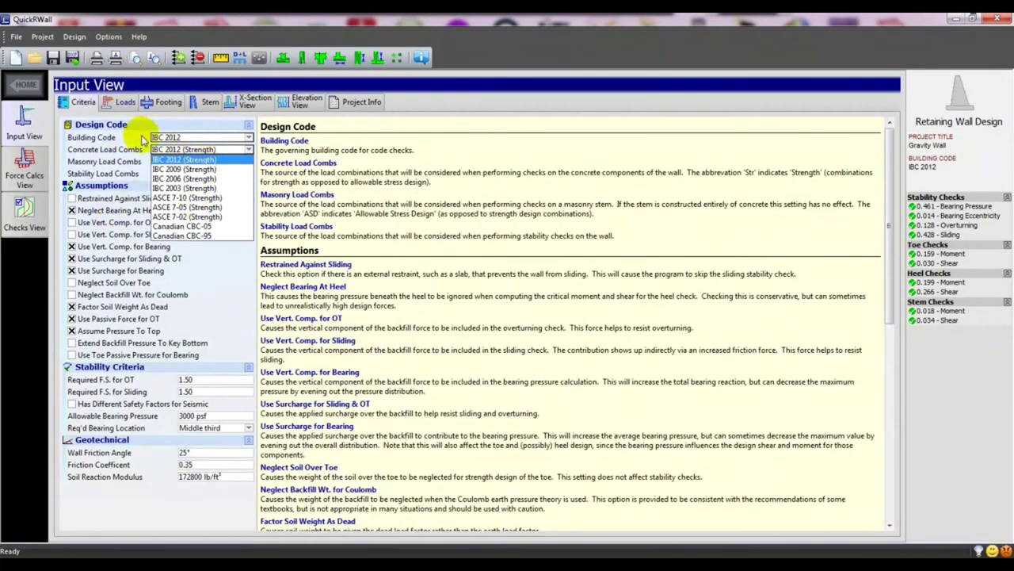
left_click(123, 153)
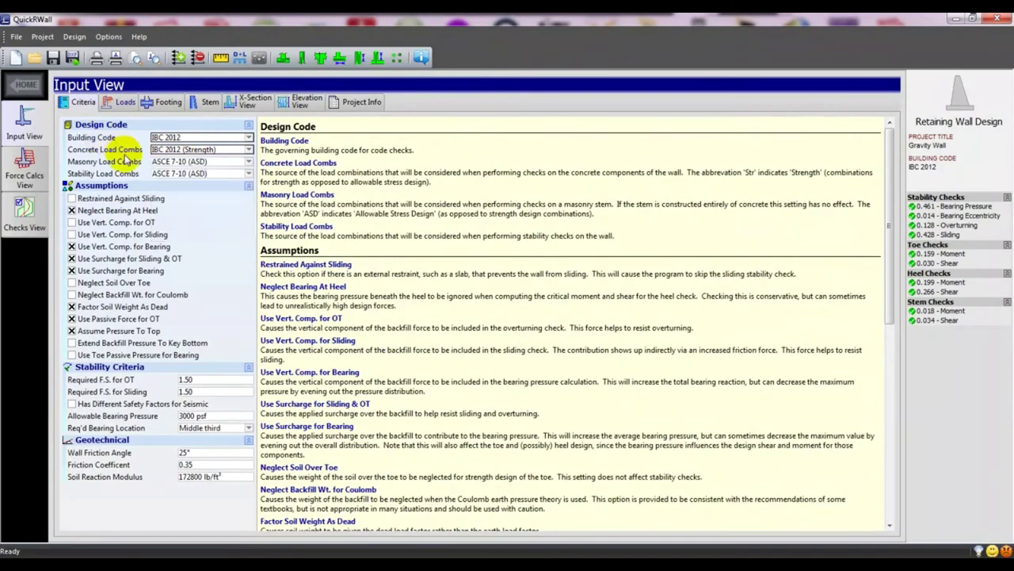
left_click(176, 161)
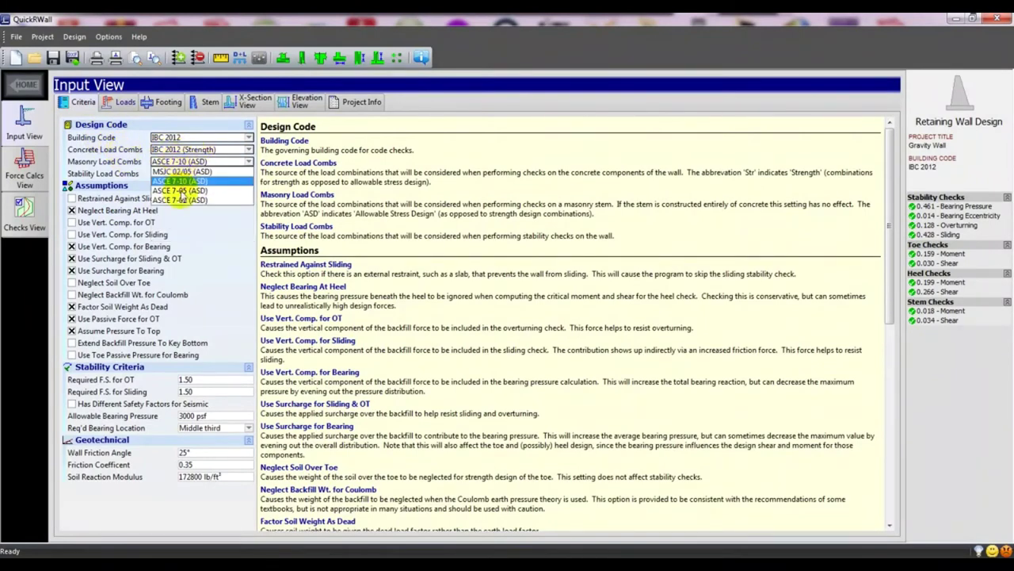
left_click(177, 161)
left_click(181, 173)
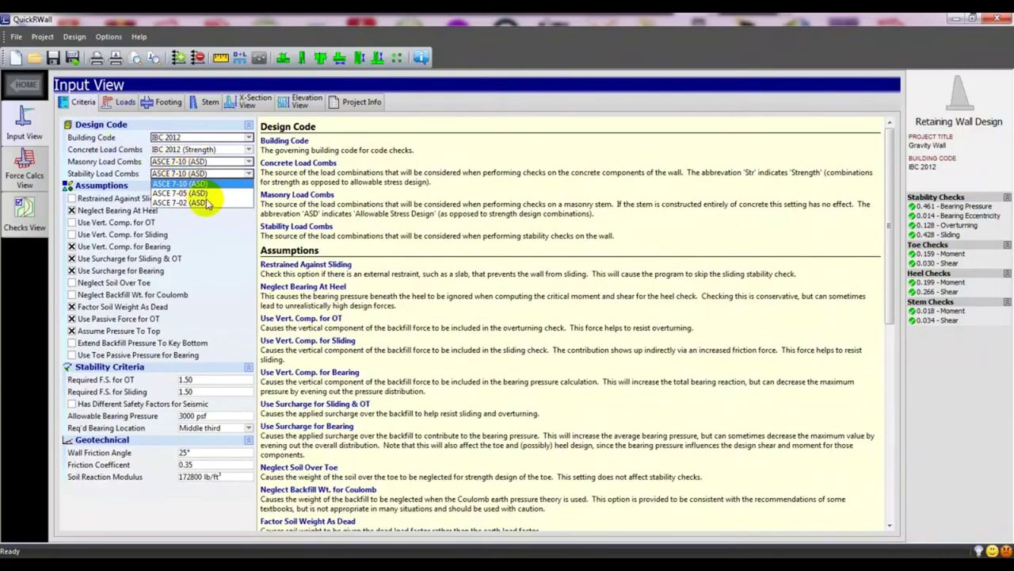
left_click(103, 169)
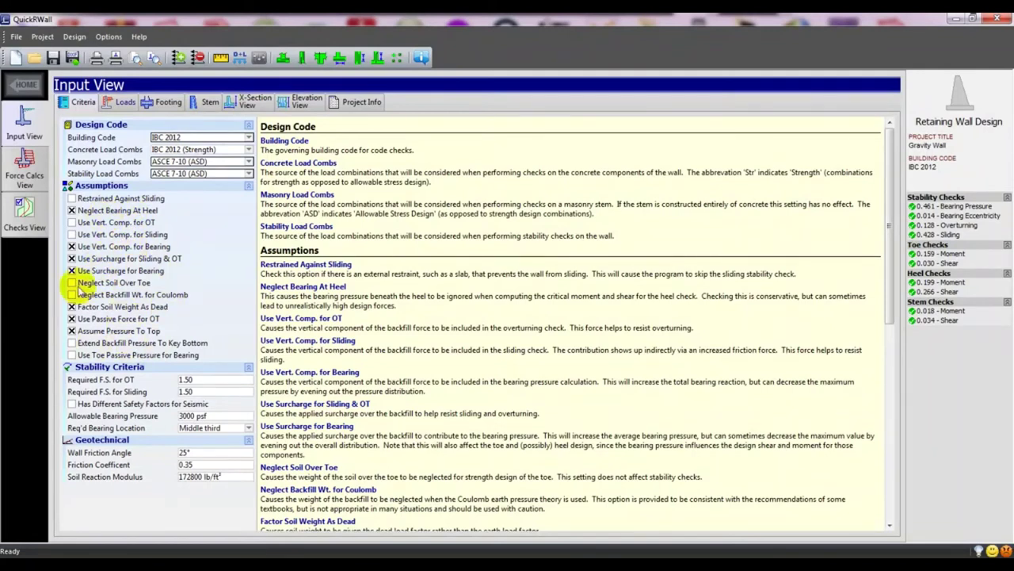
Try the Restrained Against Sliding assumption and restore it to unchecked
left_click(72, 198)
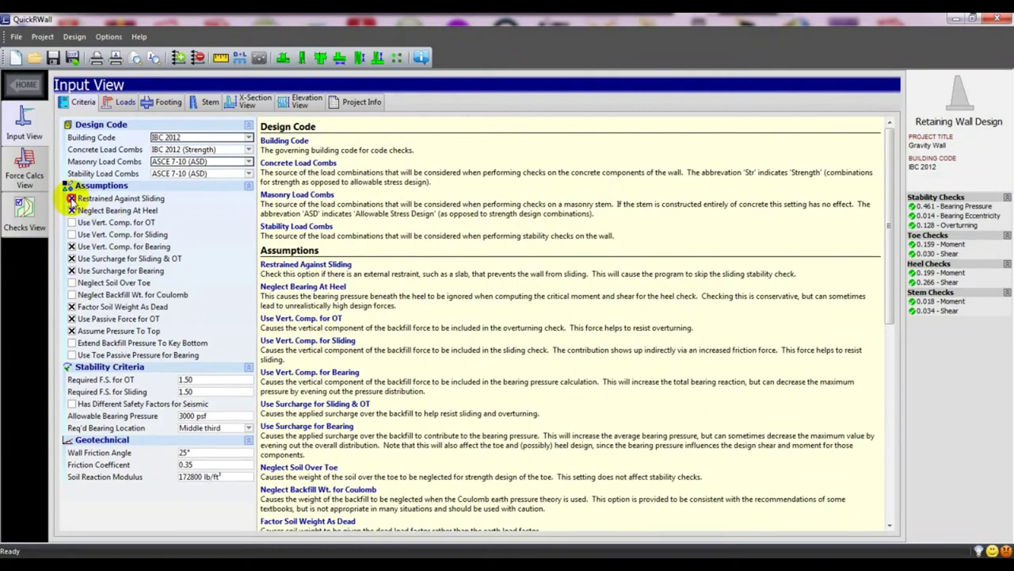
left_click(72, 198)
left_click(73, 198)
left_click(72, 198)
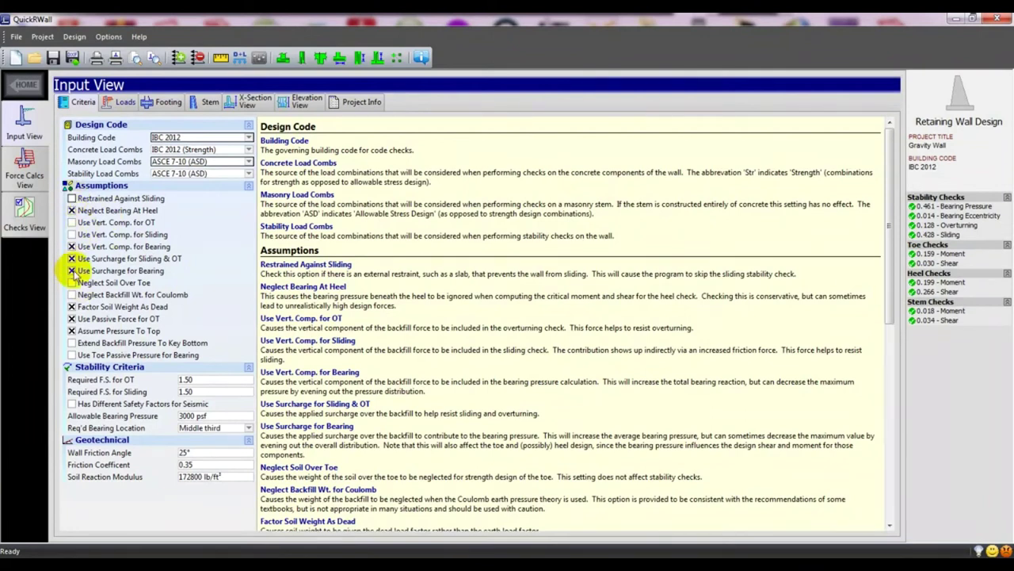
left_click(72, 223)
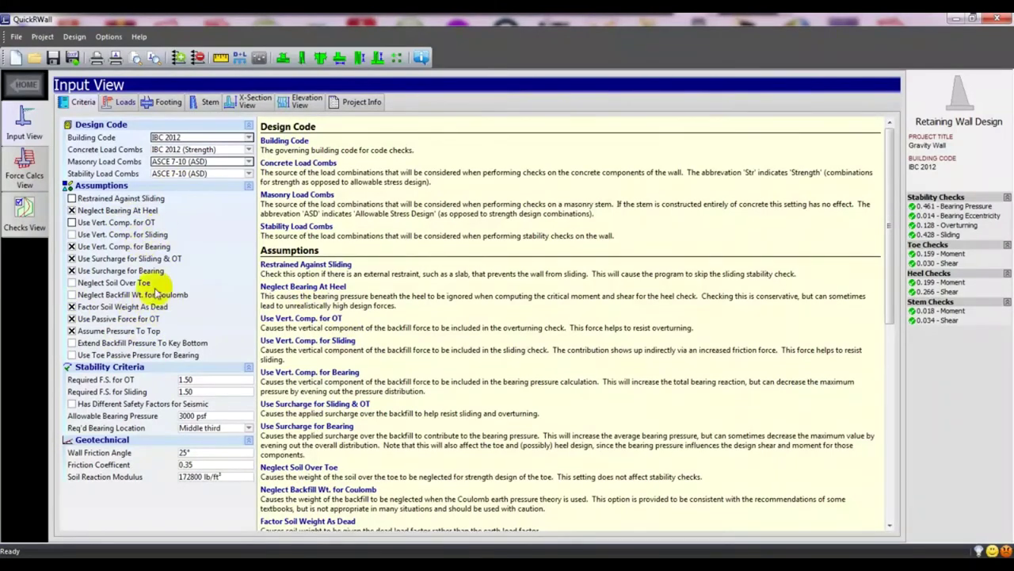
Read the descriptions of the remaining assumptions and the stability and geotechnical criteria
scroll(340, 385, "down", 10)
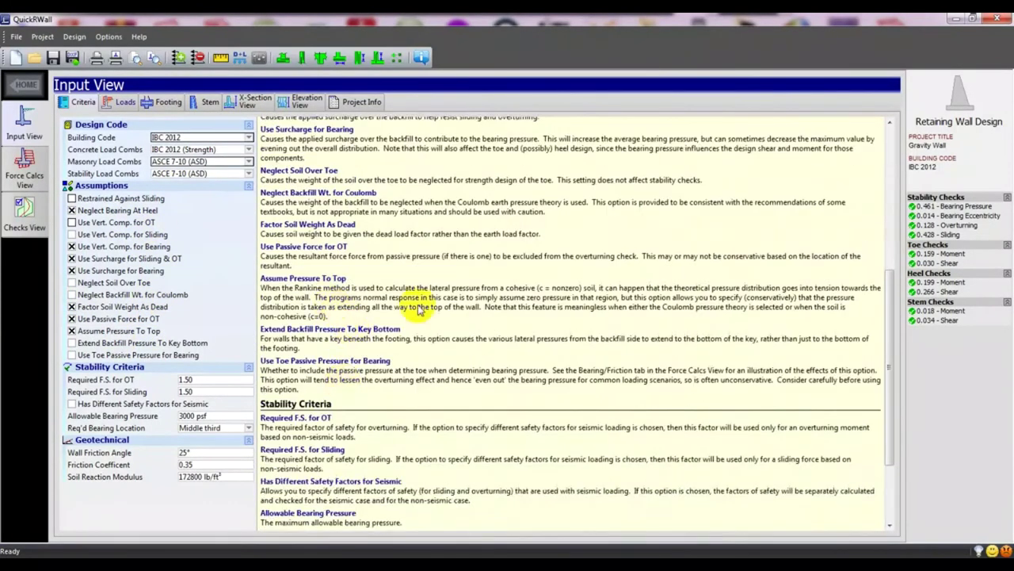
scroll(336, 364, "down", 3)
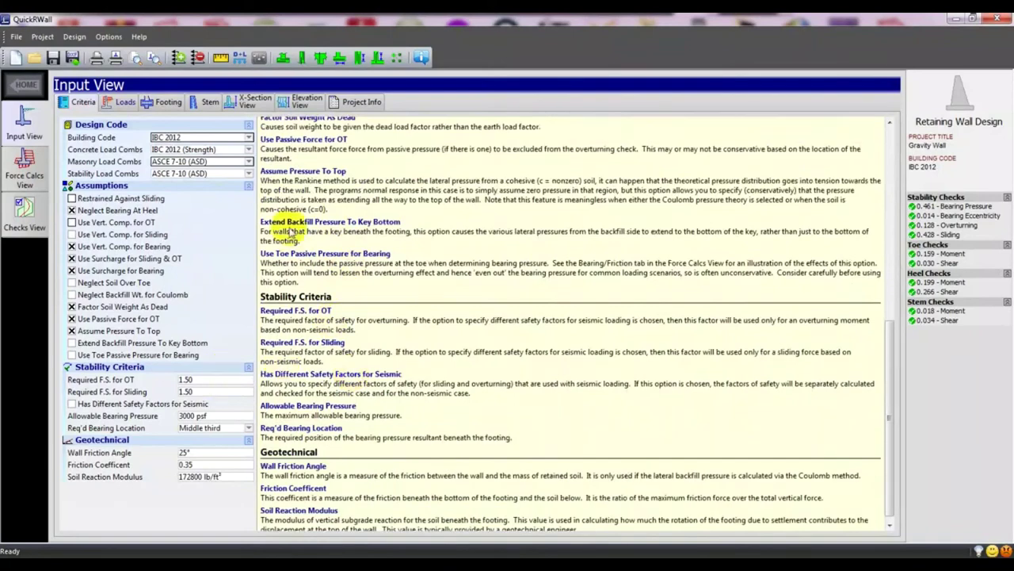
scroll(292, 238, "down", 1)
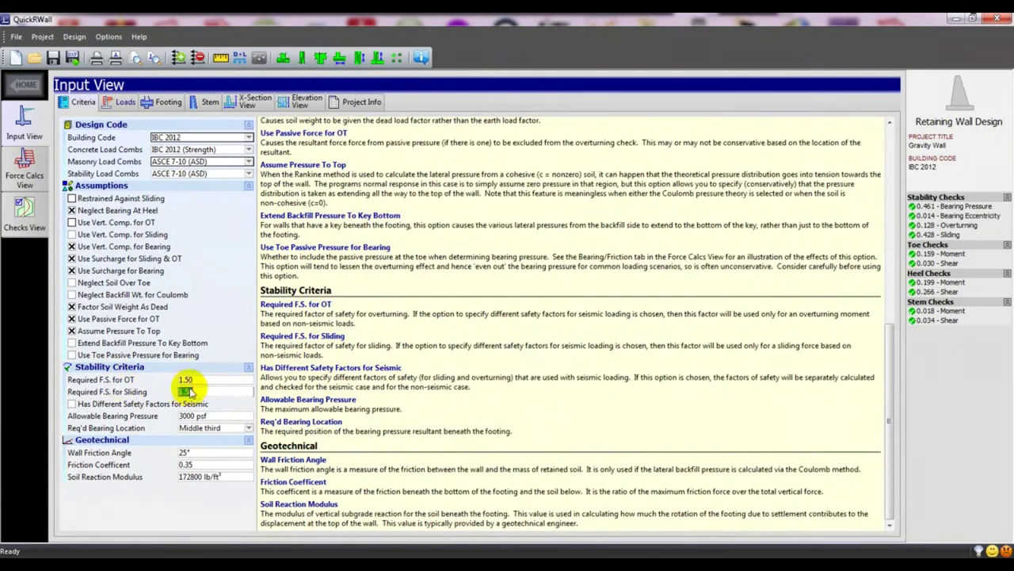
Try enabling different safety factors for seismic and view the choices for the required bearing location
left_click(187, 382)
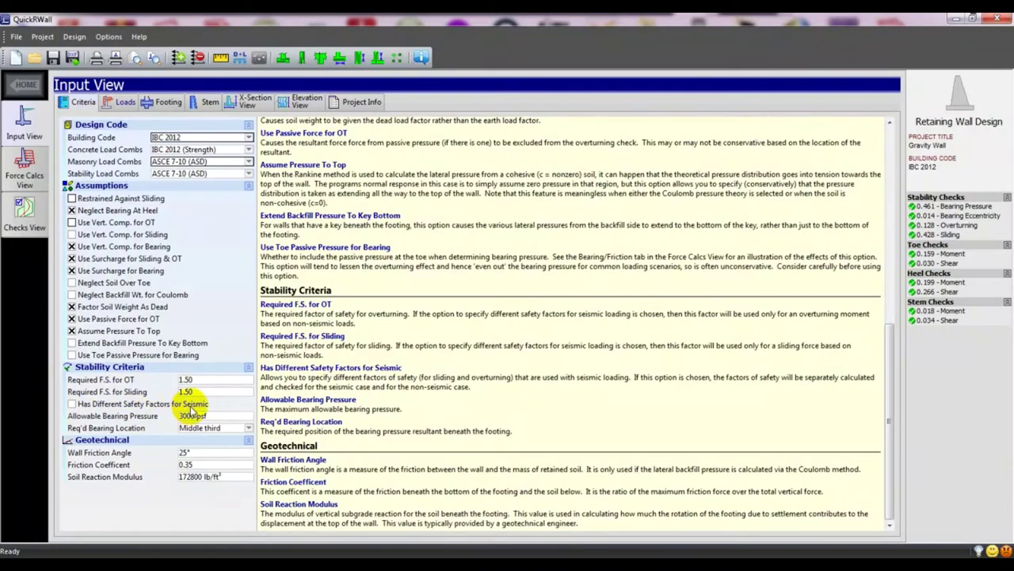
left_click(72, 403)
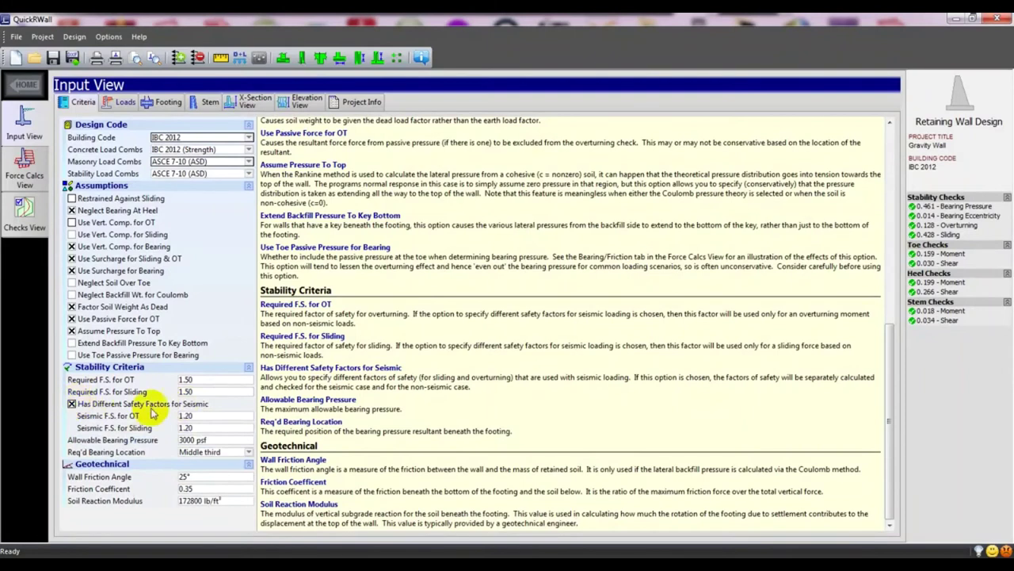
left_click(72, 404)
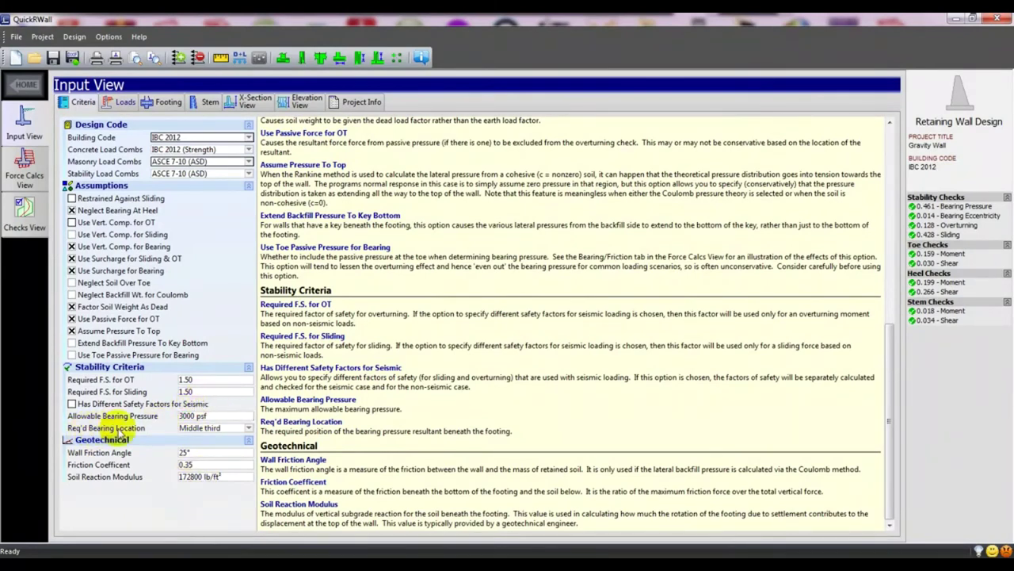
left_click(231, 429)
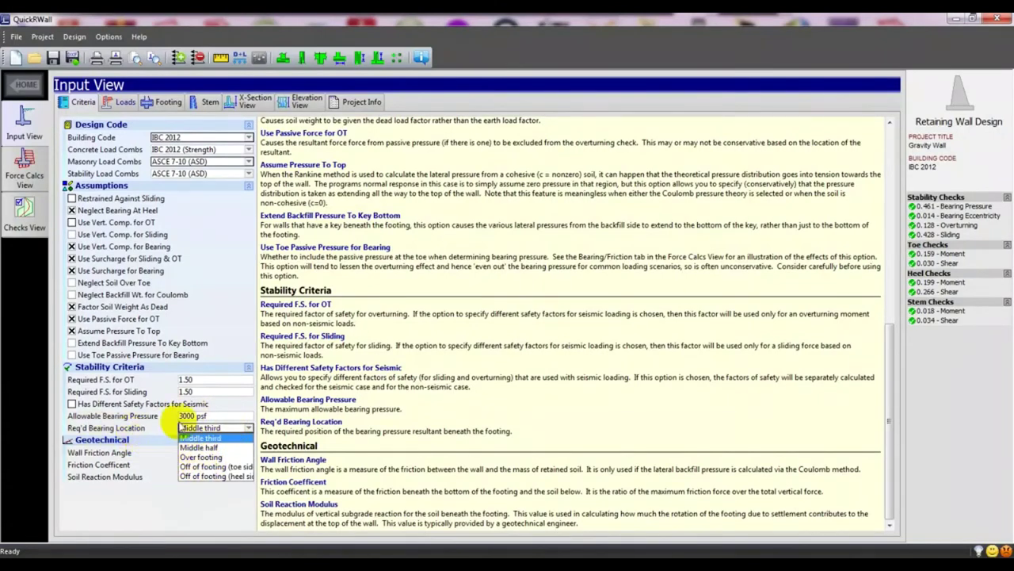
left_click(153, 520)
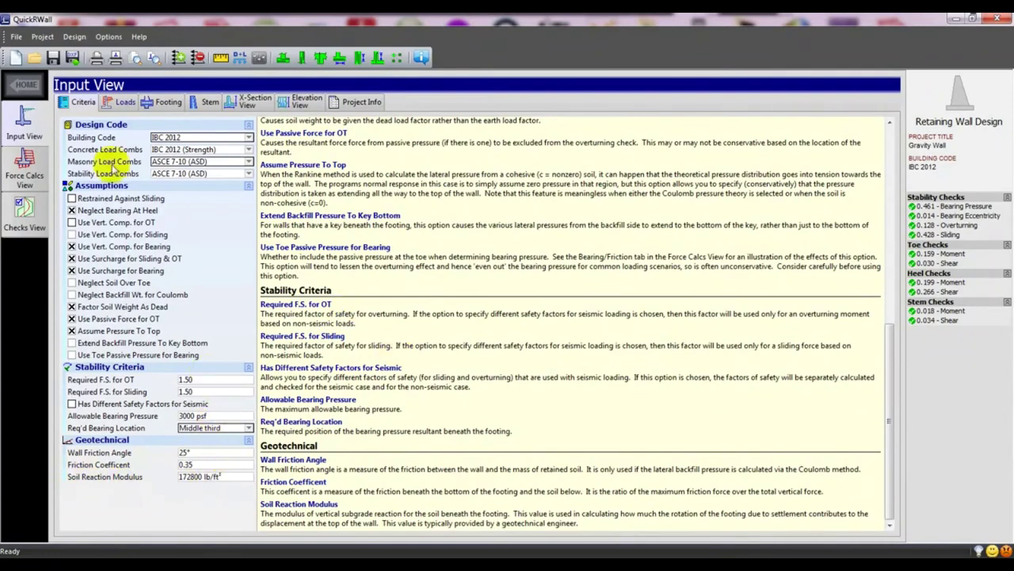
Set the backfill depth of Load Case 1 to 10 ft
left_click(125, 103)
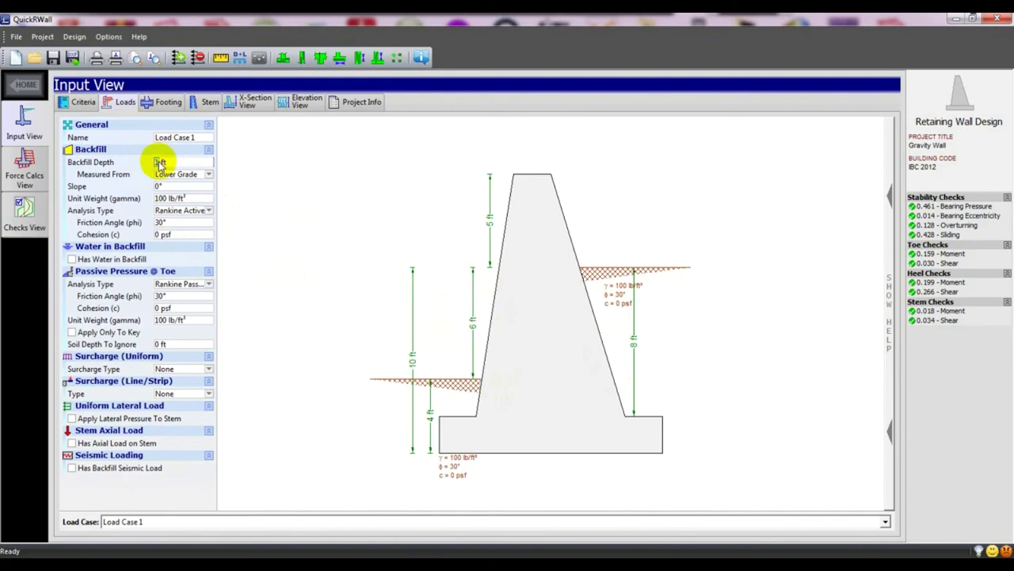
left_click(378, 277)
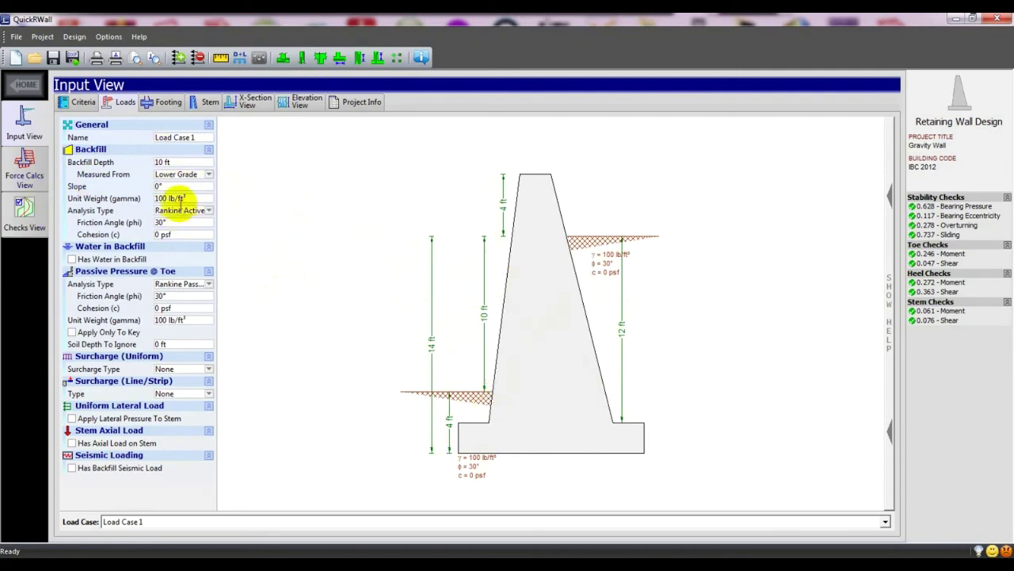
Try measuring the backfill depth from Footing Top and Footing Bottom, and return it to Lower Grade
left_click(176, 177)
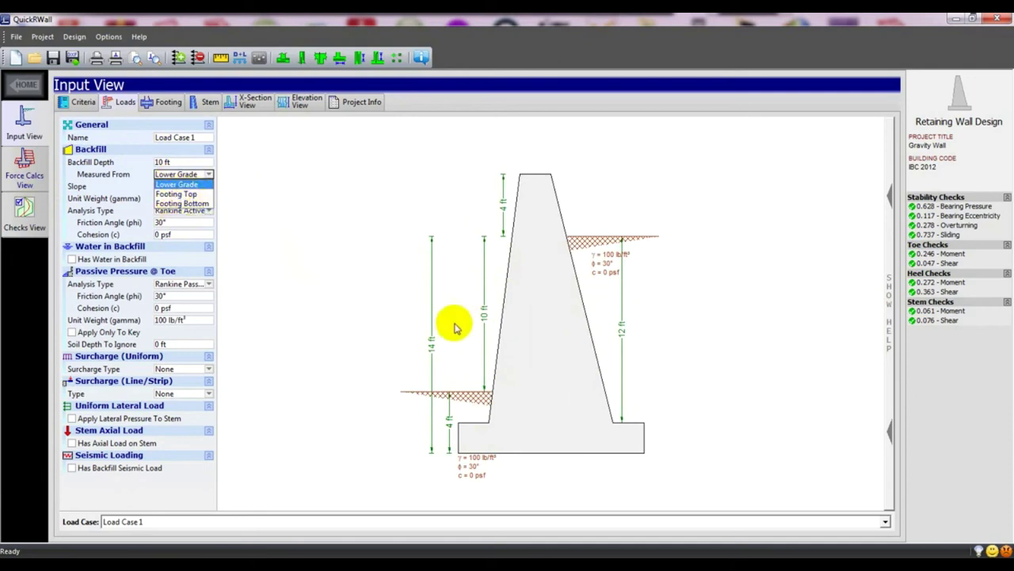
left_click(195, 195)
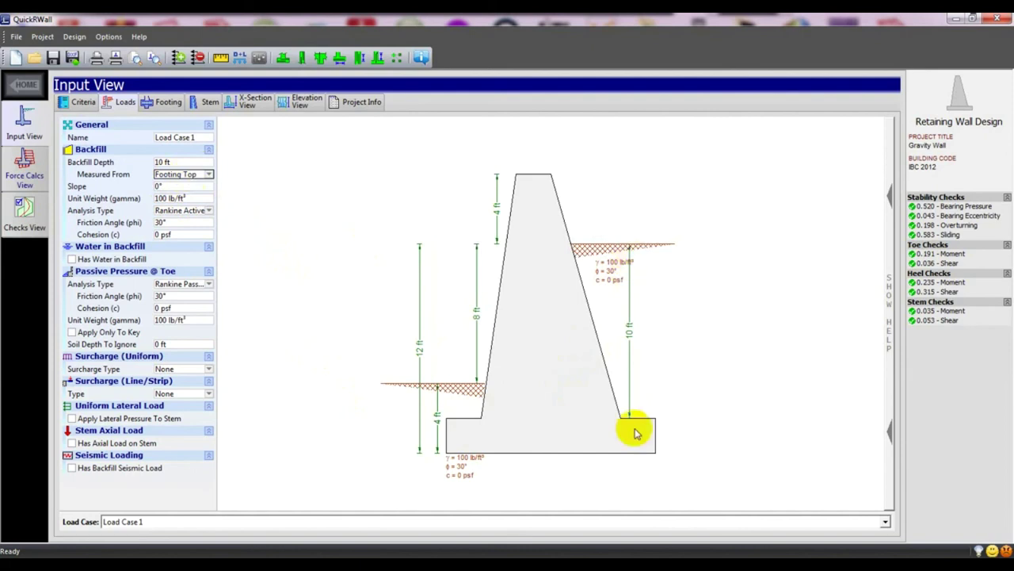
left_click(189, 183)
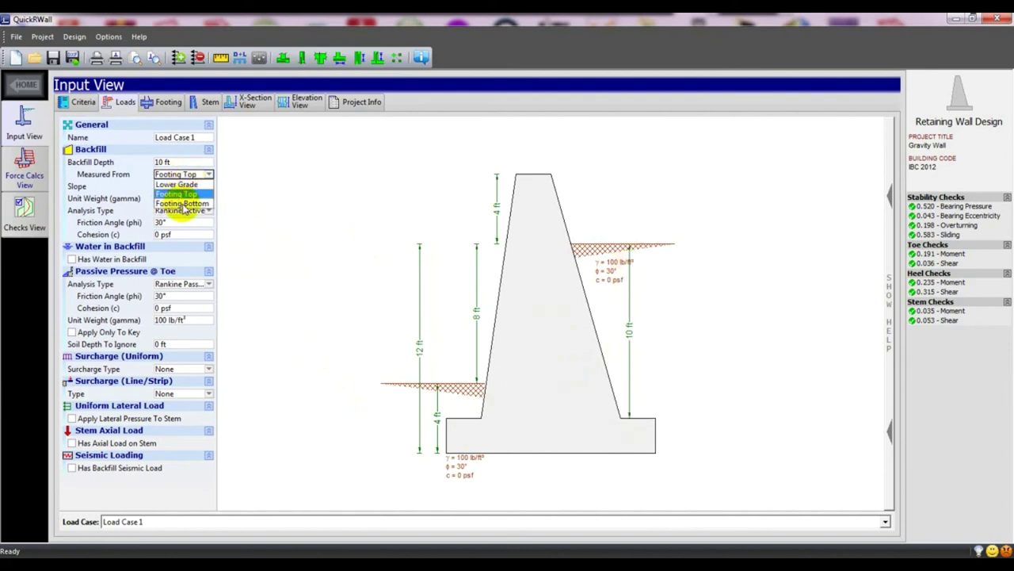
left_click(182, 205)
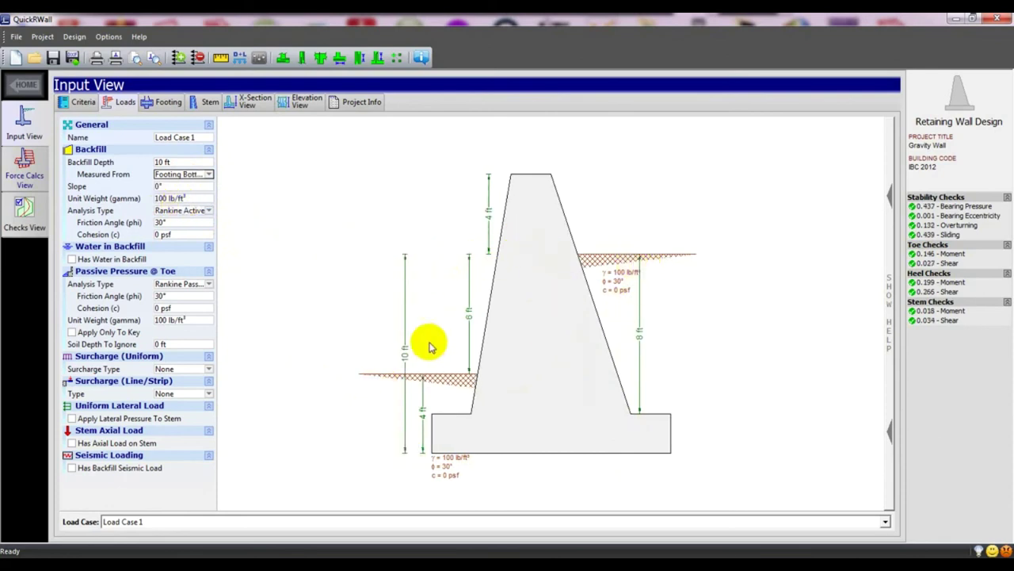
left_click(207, 175)
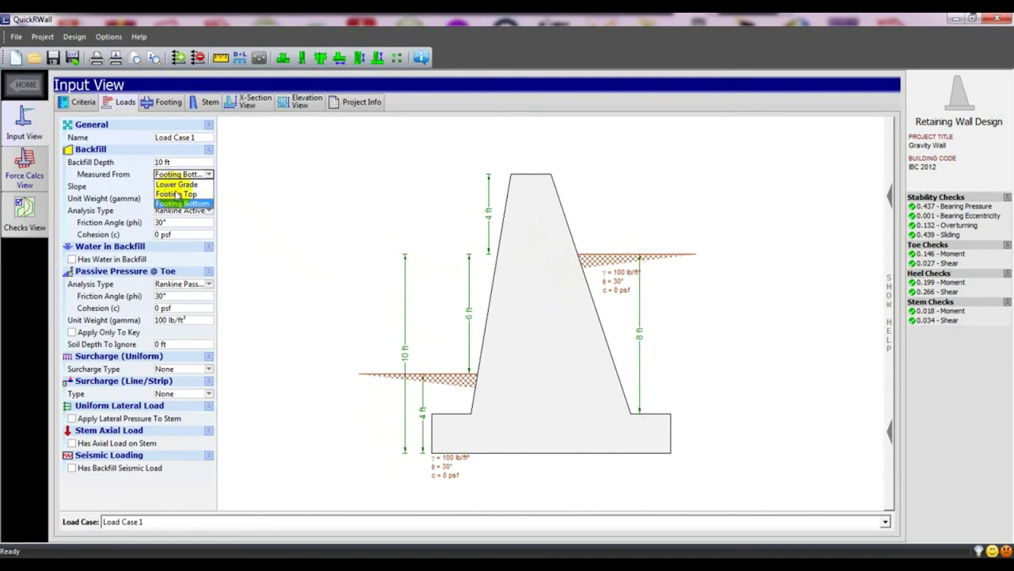
left_click(175, 184)
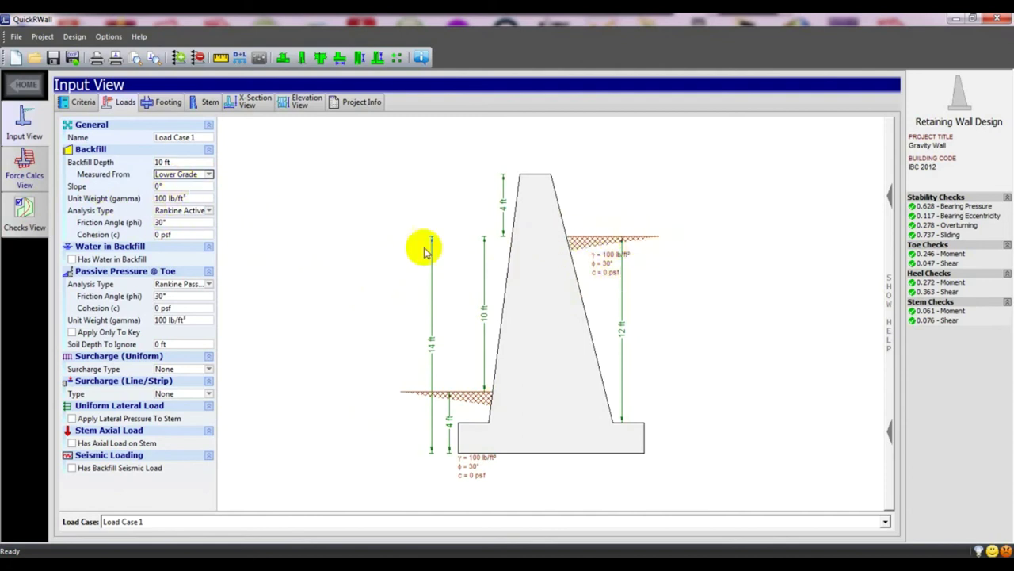
left_click(210, 174)
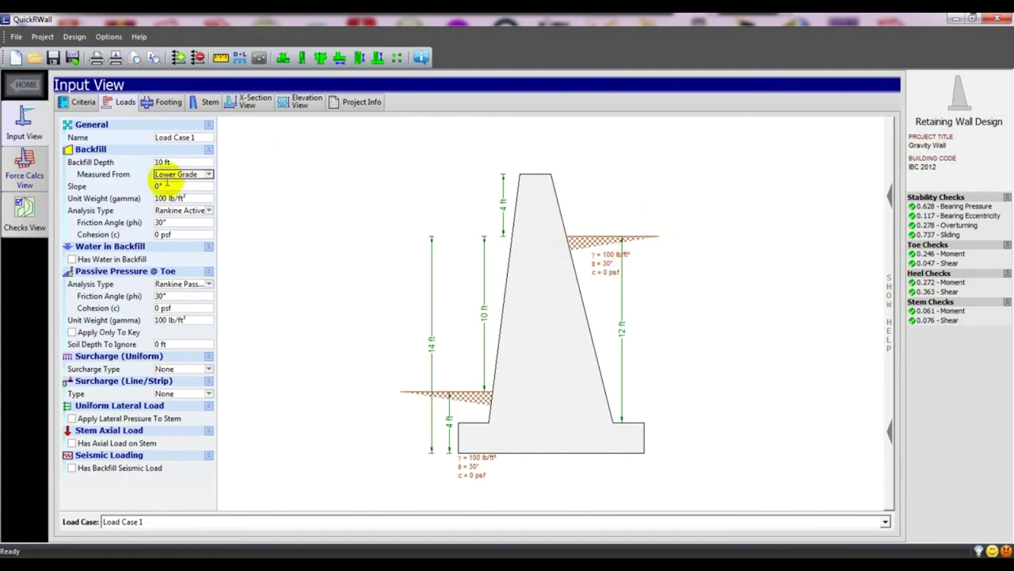
Set the backfill slope to 20°
left_click(160, 190)
type("20")
left_click(306, 188)
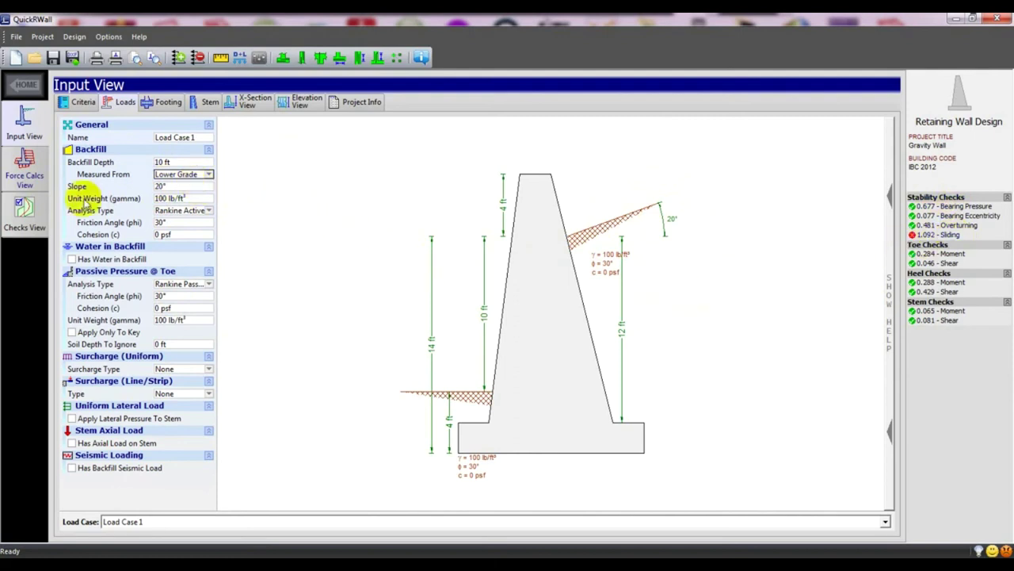
Review the backfill slope, unit weight and friction angle, and view the analysis type choices, keeping Rankine Active
left_click(176, 176)
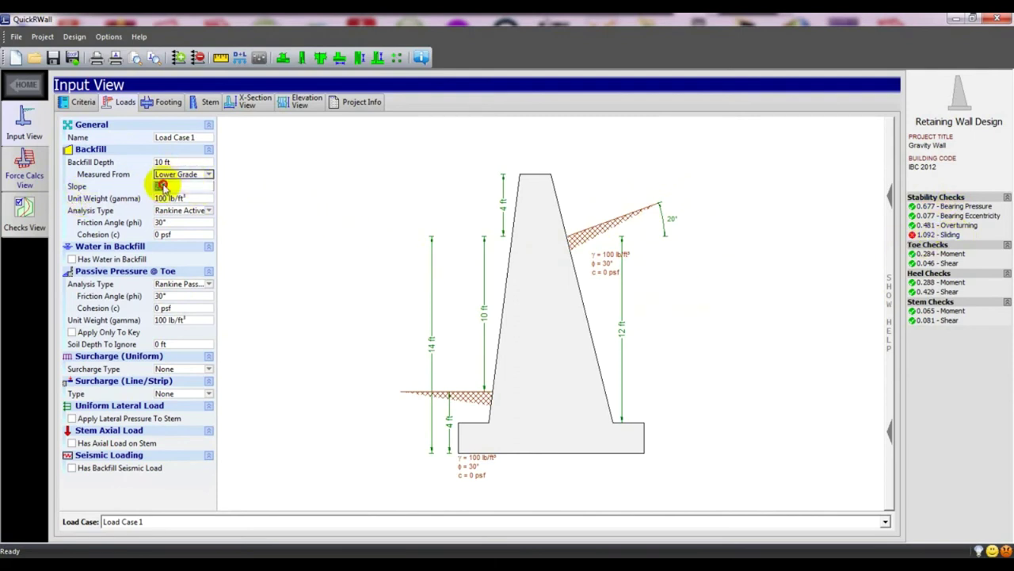
left_click(161, 187)
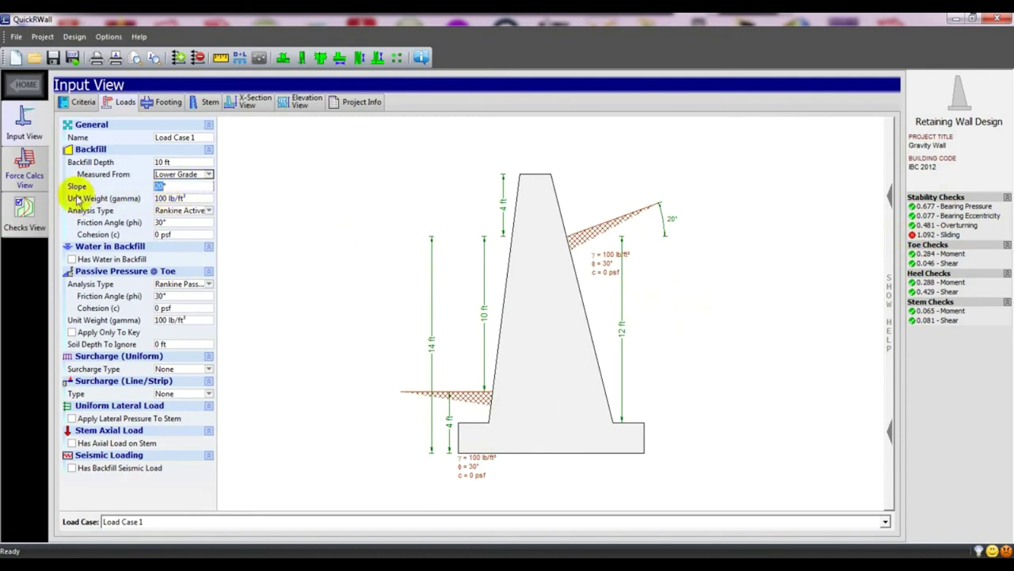
left_click(159, 199)
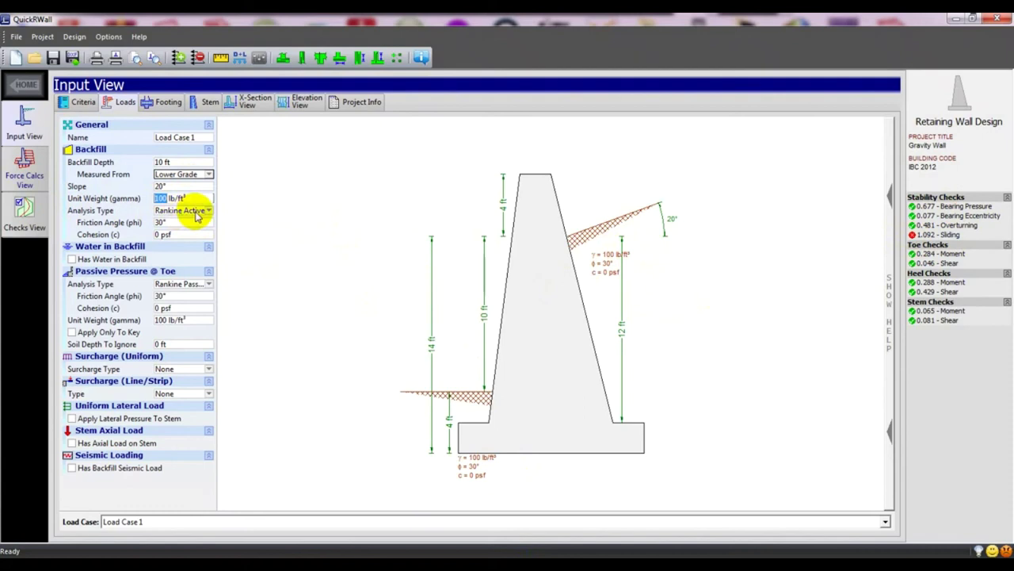
left_click(197, 211)
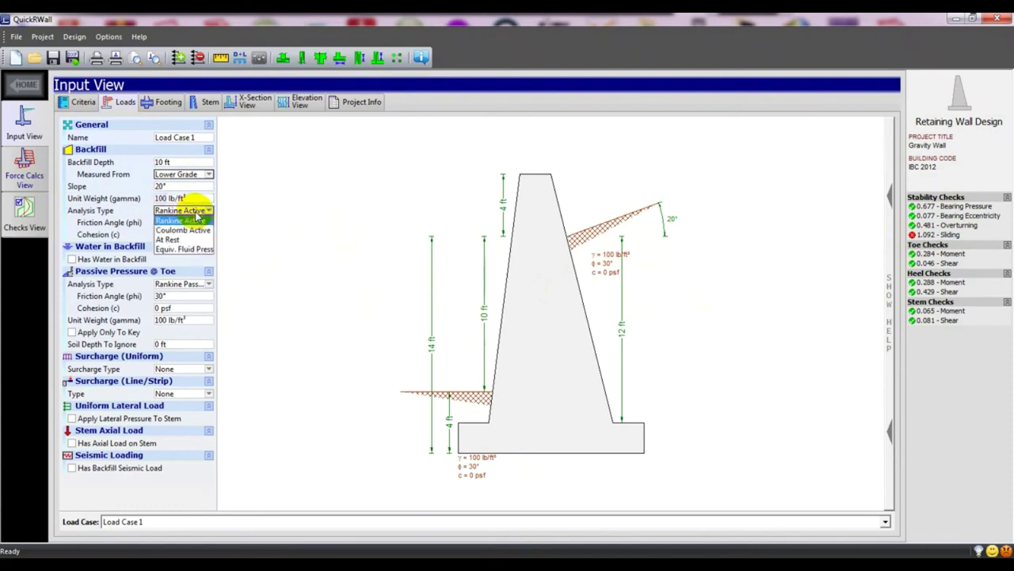
left_click(248, 223)
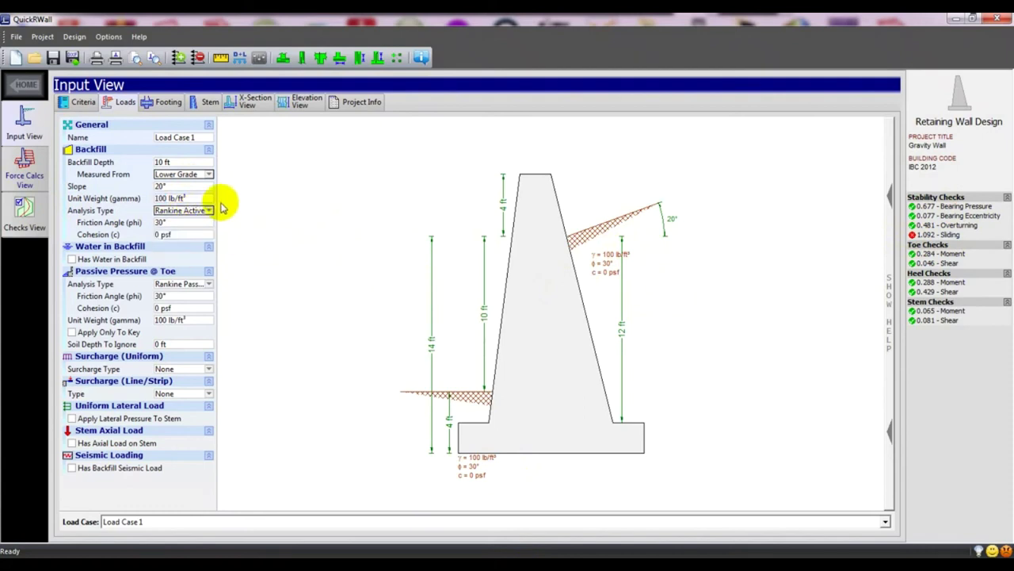
left_click(161, 224)
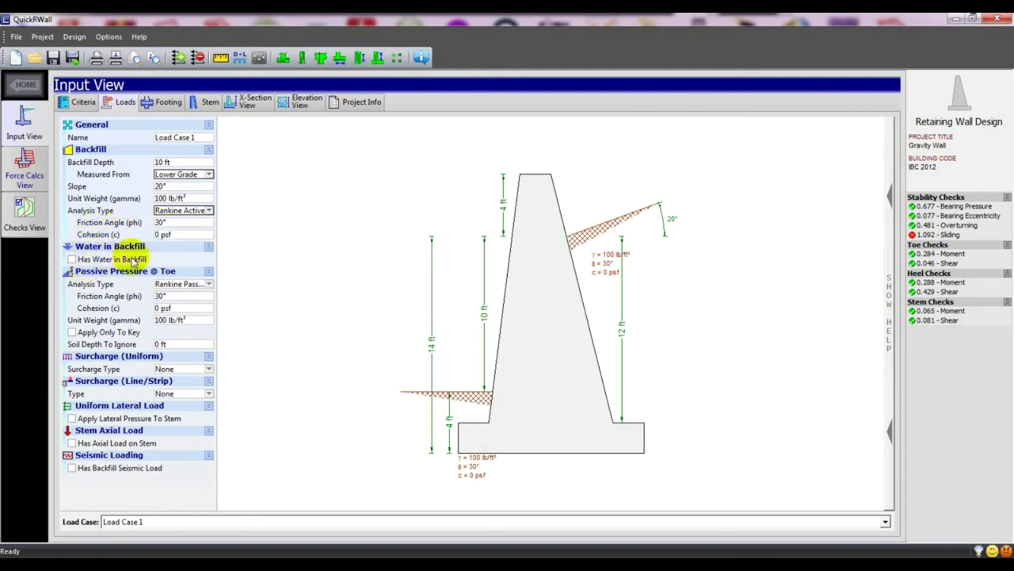
Try including water in the backfill and applying the toe passive pressure only to the key, keeping the Rankine Passive analysis
left_click(72, 260)
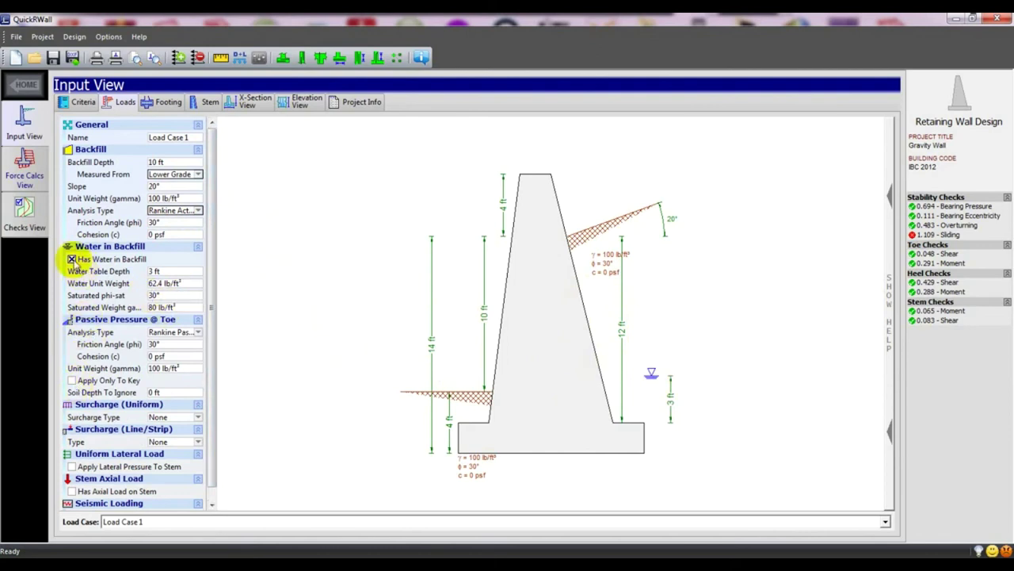
left_click(71, 259)
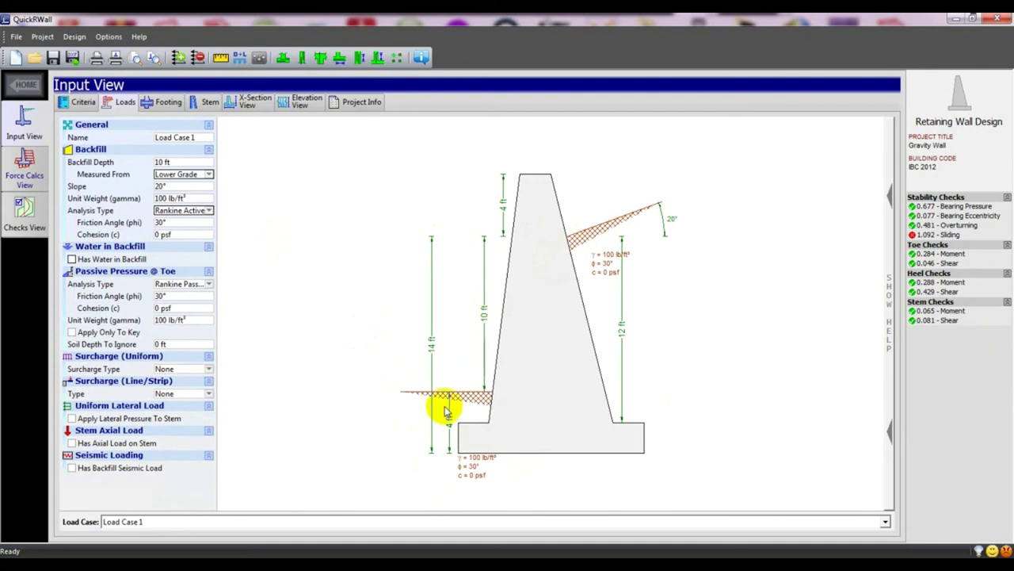
left_click(182, 286)
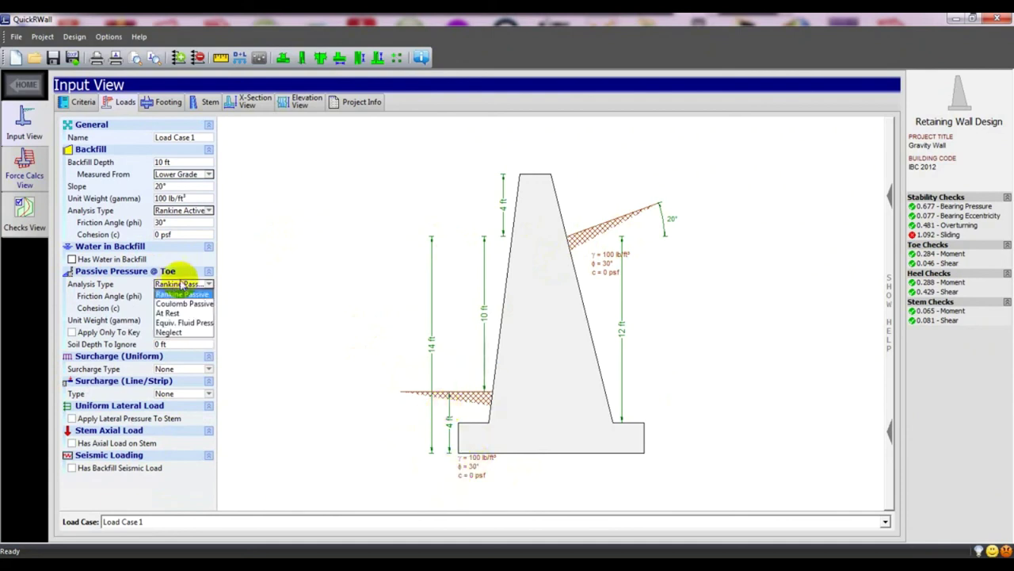
left_click(194, 294)
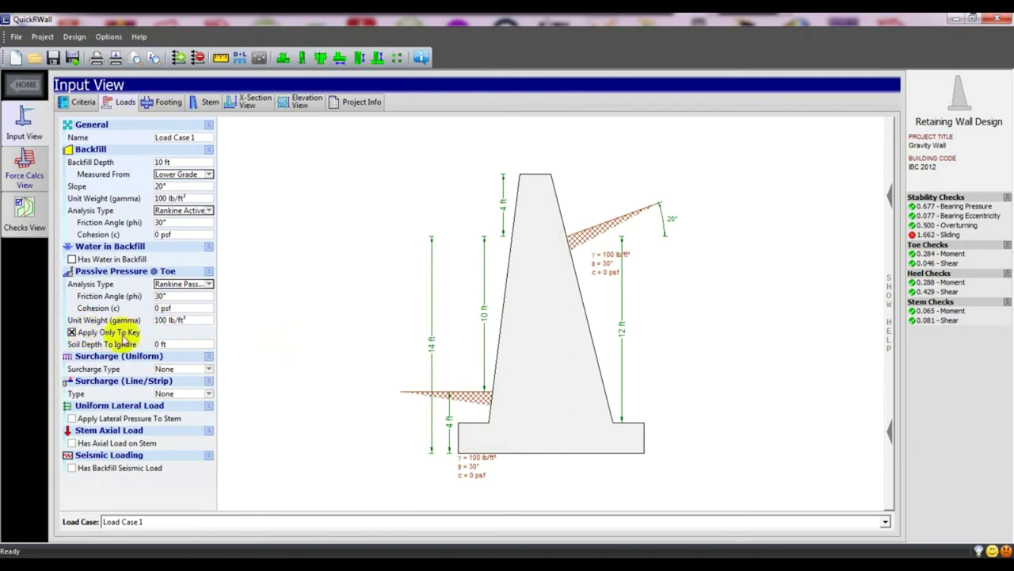
left_click(72, 333)
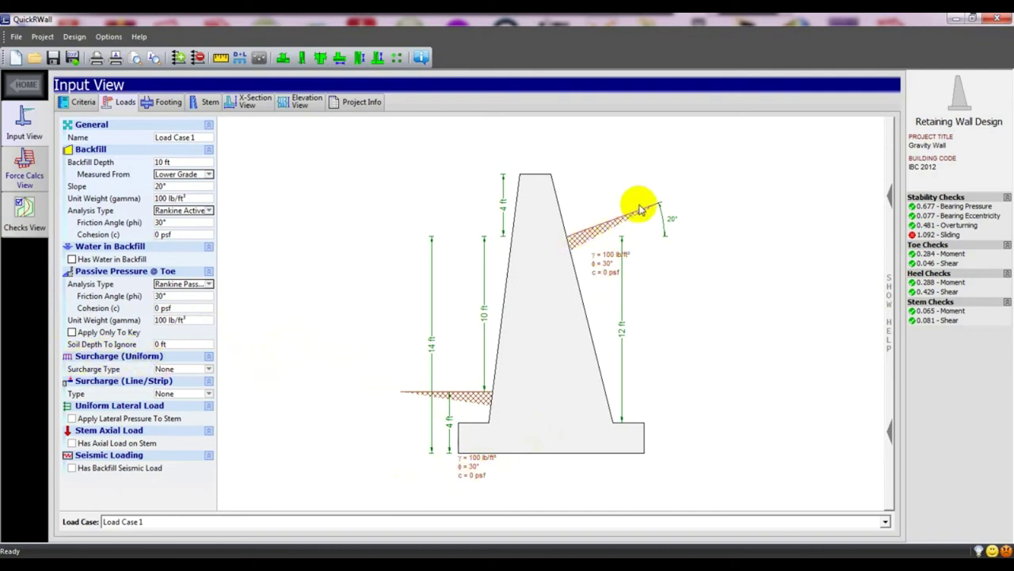
Try the Pressure and Add'l Depth types for the uniform surcharge, and return it to None
left_click(166, 370)
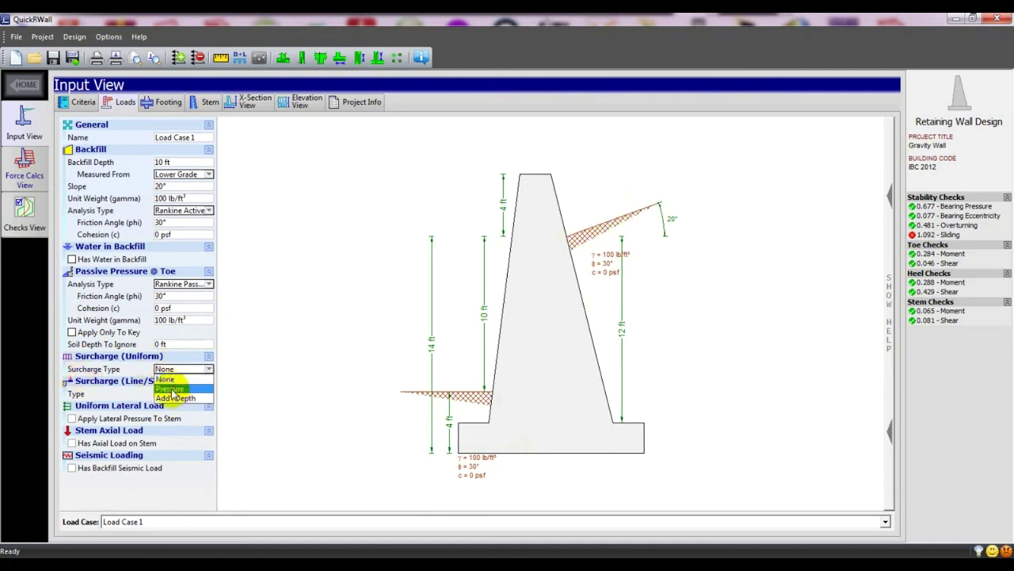
left_click(170, 388)
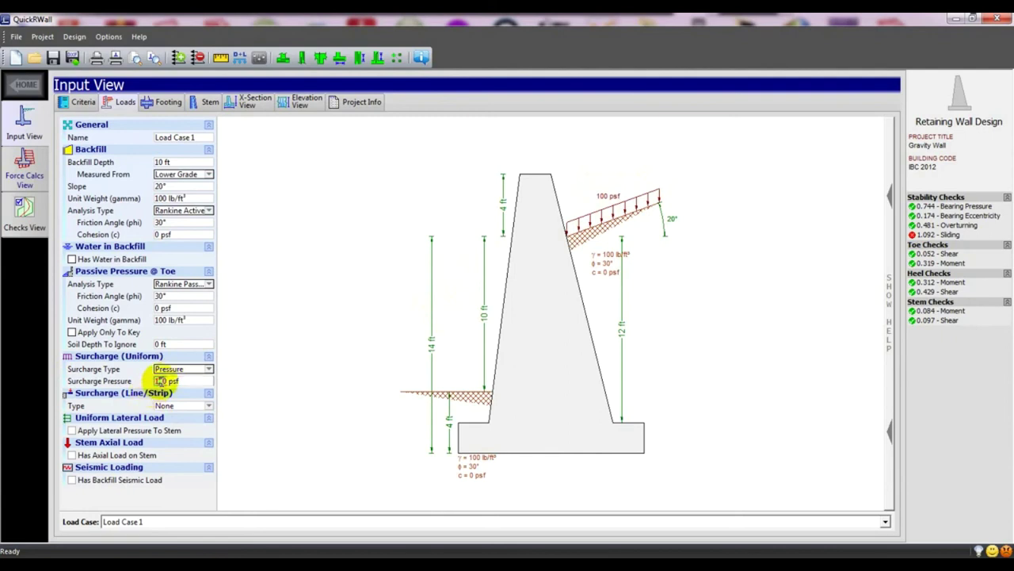
left_click(184, 370)
left_click(184, 398)
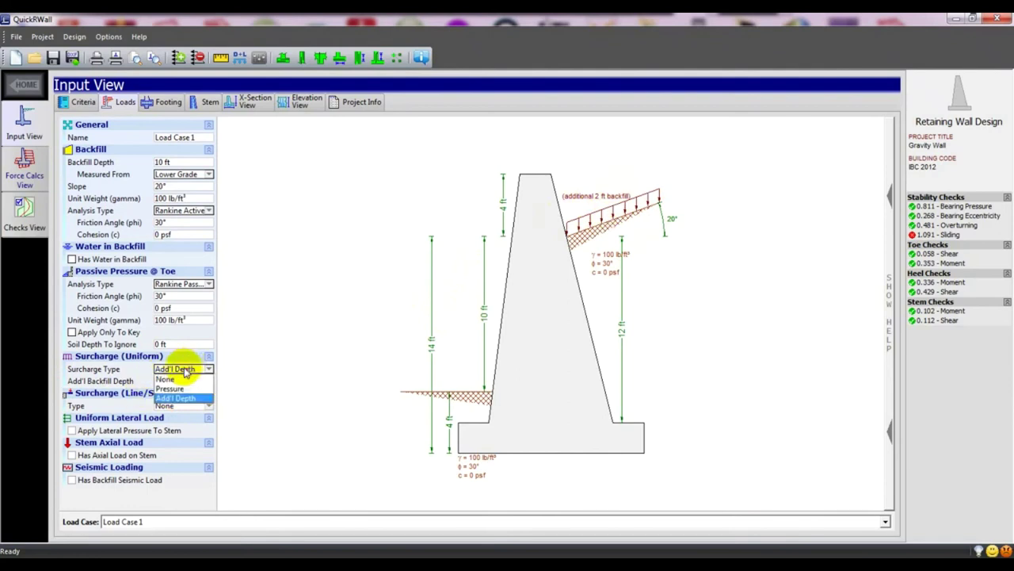
left_click(168, 381)
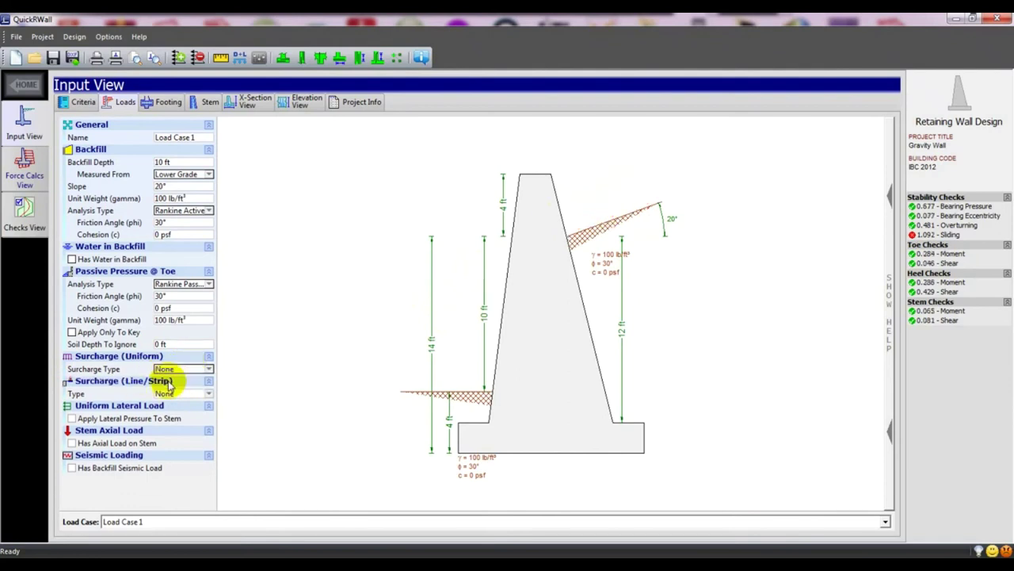
left_click(171, 369)
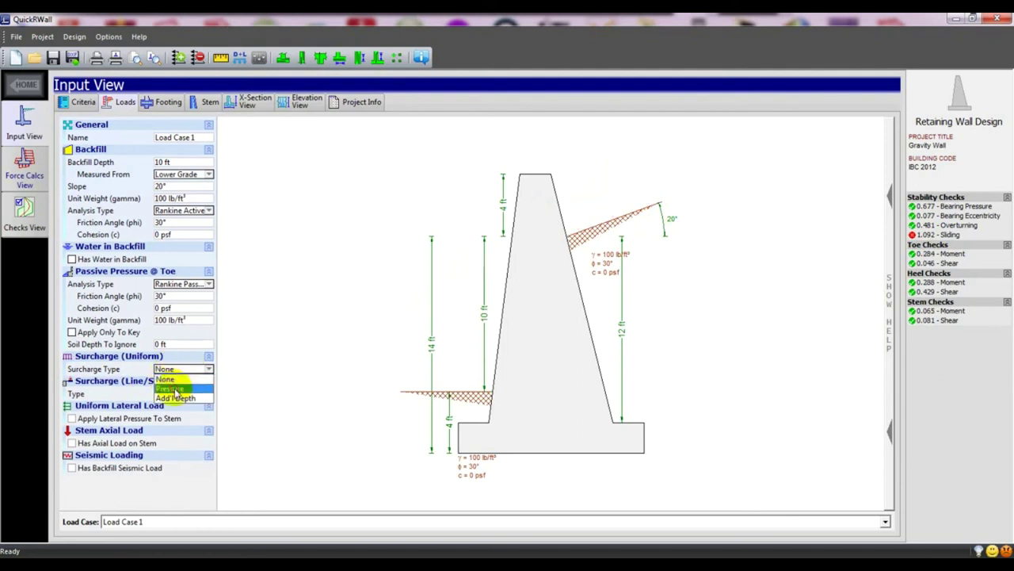
left_click(176, 392)
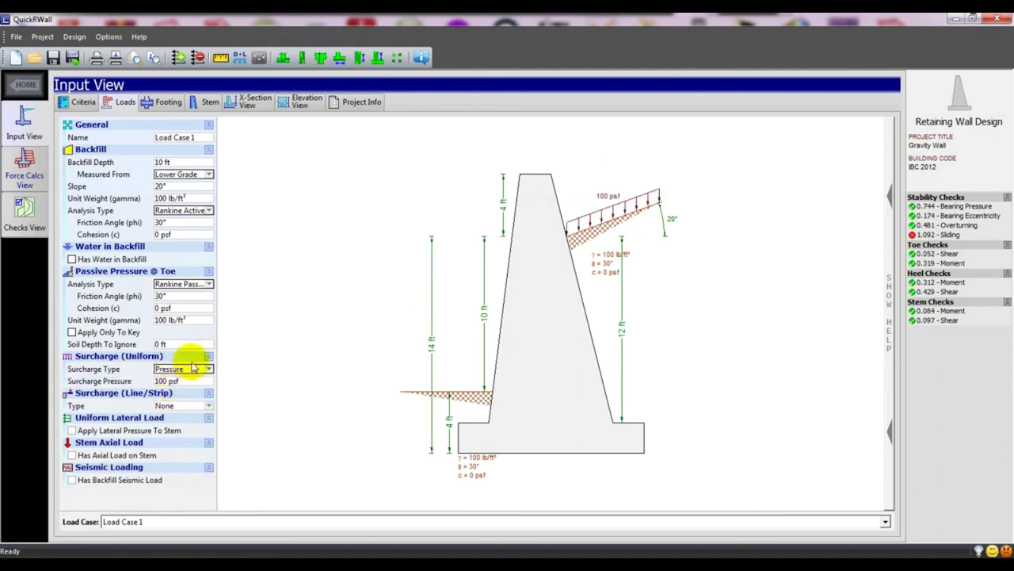
left_click(193, 369)
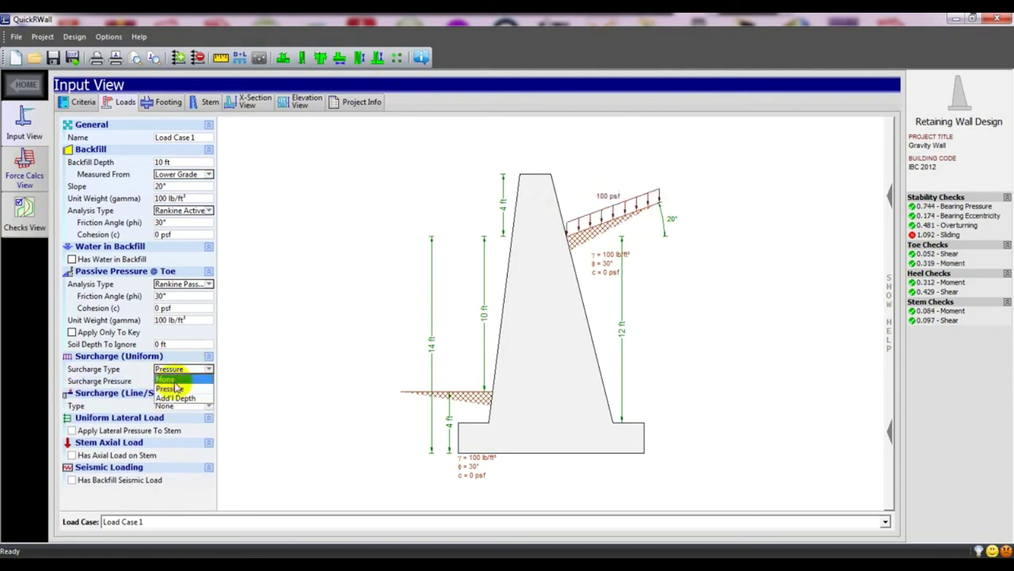
left_click(167, 379)
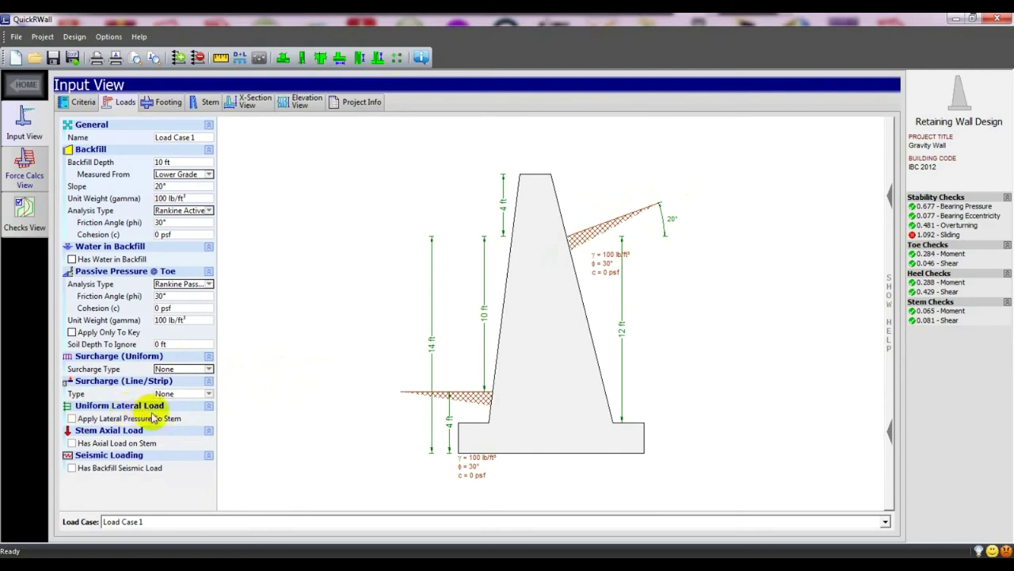
Try applying a uniform lateral pressure to the stem, and remove it again
left_click(72, 419)
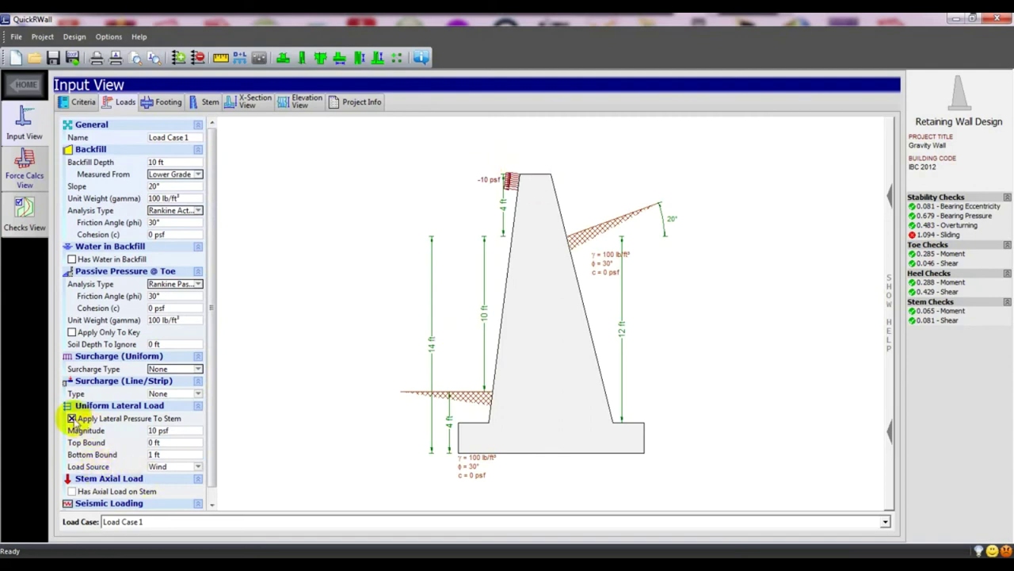
left_click(71, 419)
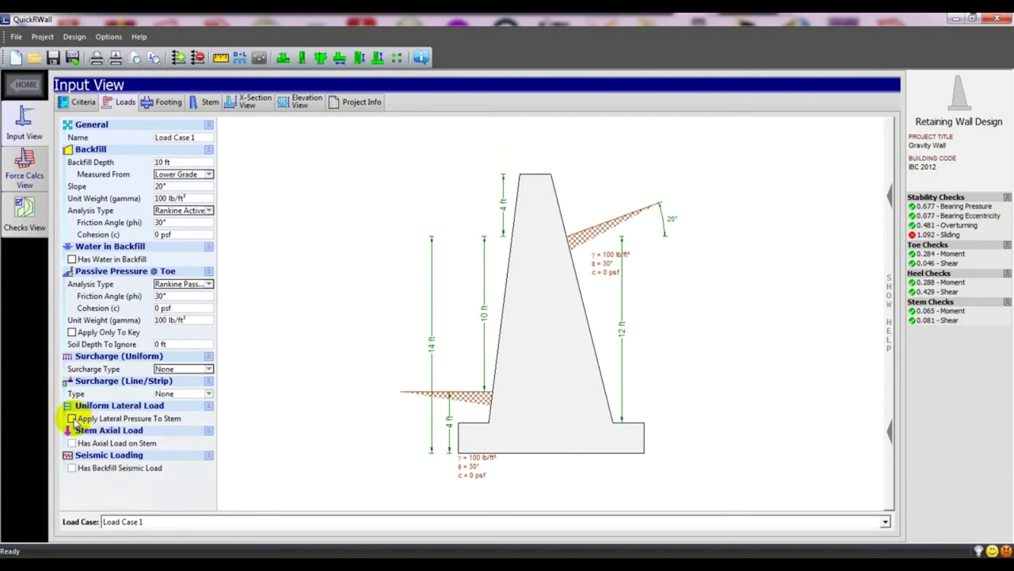
left_click(71, 419)
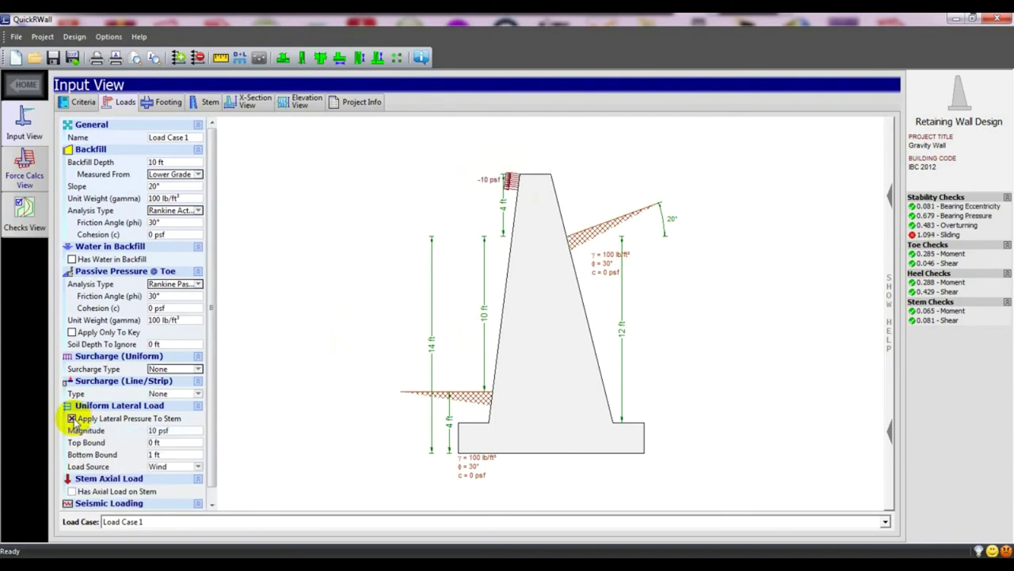
left_click(71, 418)
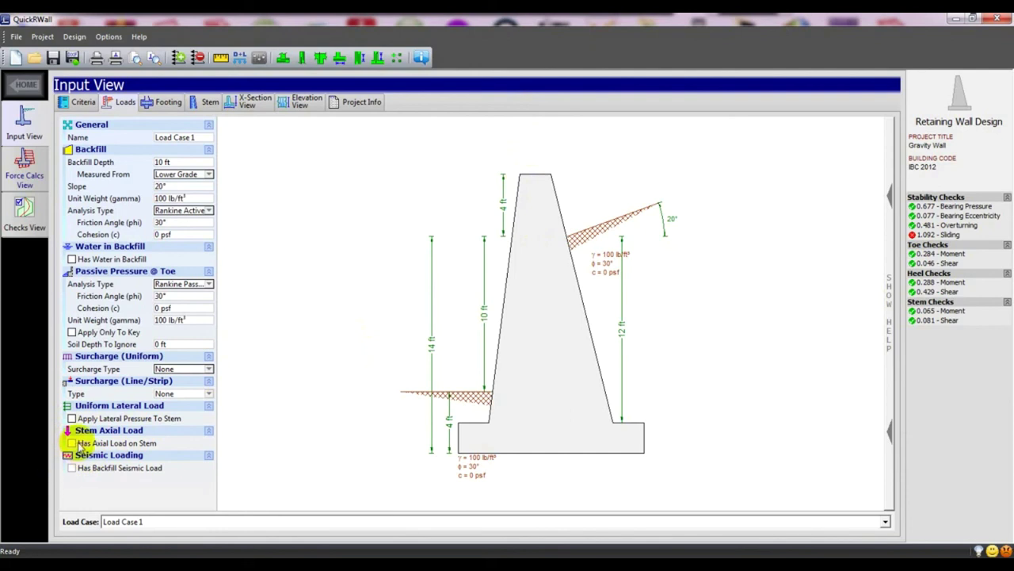
Try adding an axial load on the stem and a backfill seismic load, and turn both off again
left_click(72, 444)
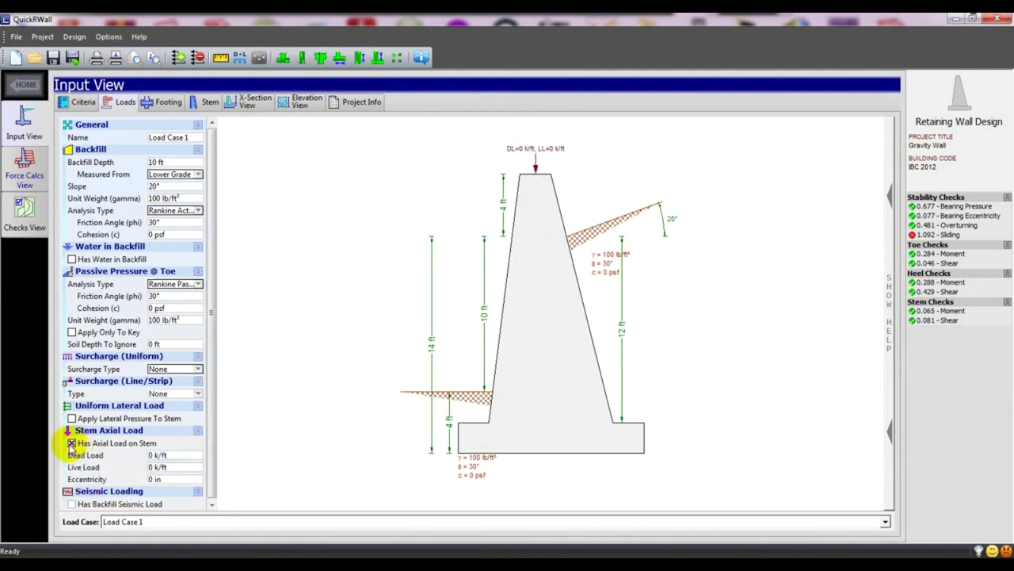
left_click(156, 467)
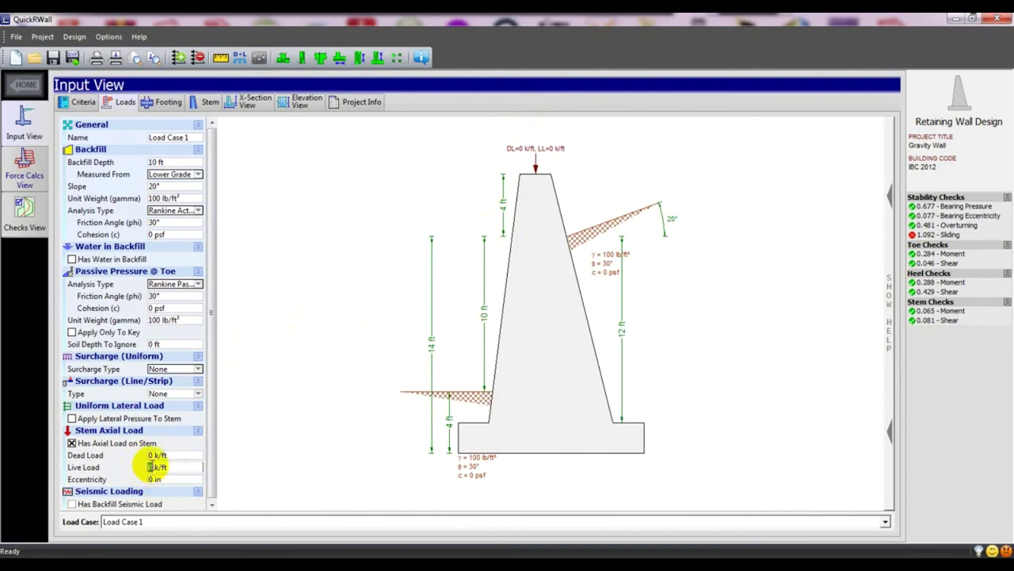
left_click(71, 443)
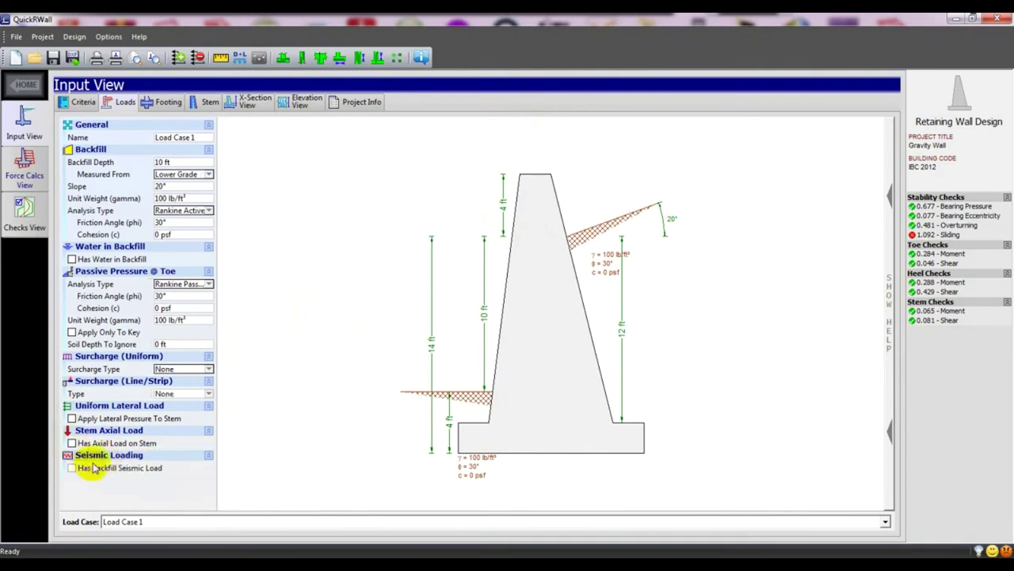
left_click(73, 469)
left_click(72, 468)
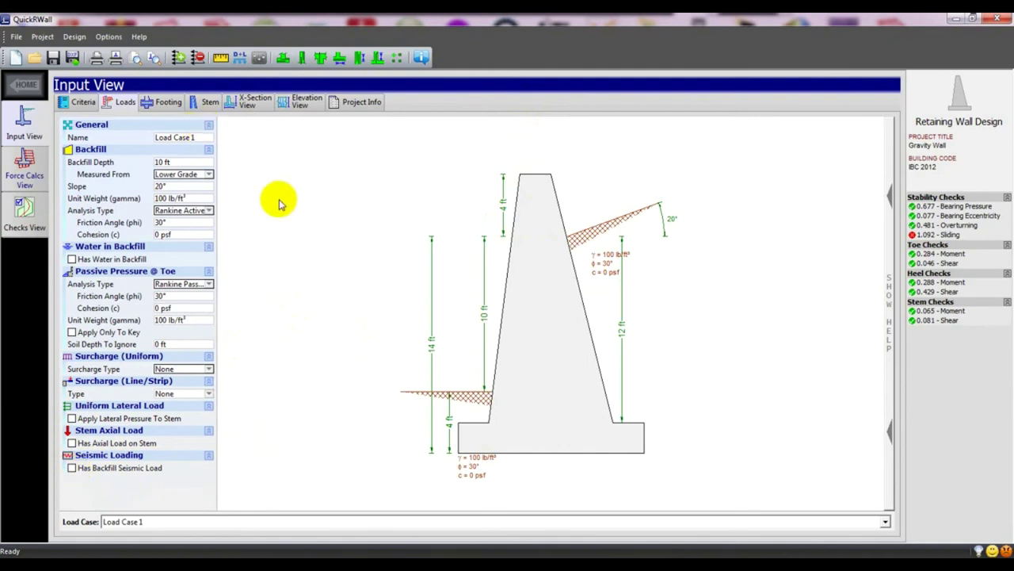
left_click(178, 59)
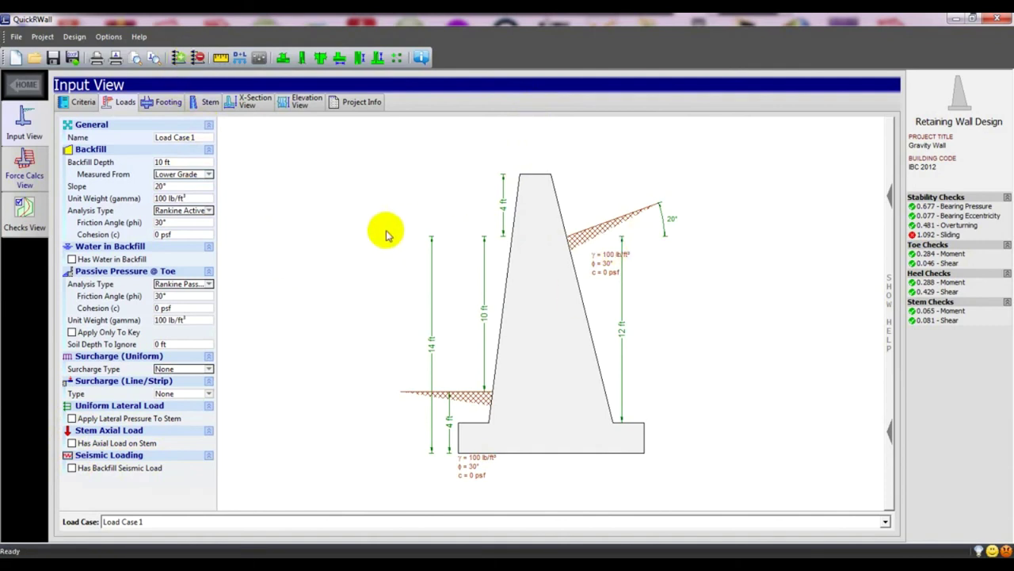
Examine the footing and stem settings and the wall's cross-section, and return to the footing settings
left_click(155, 104)
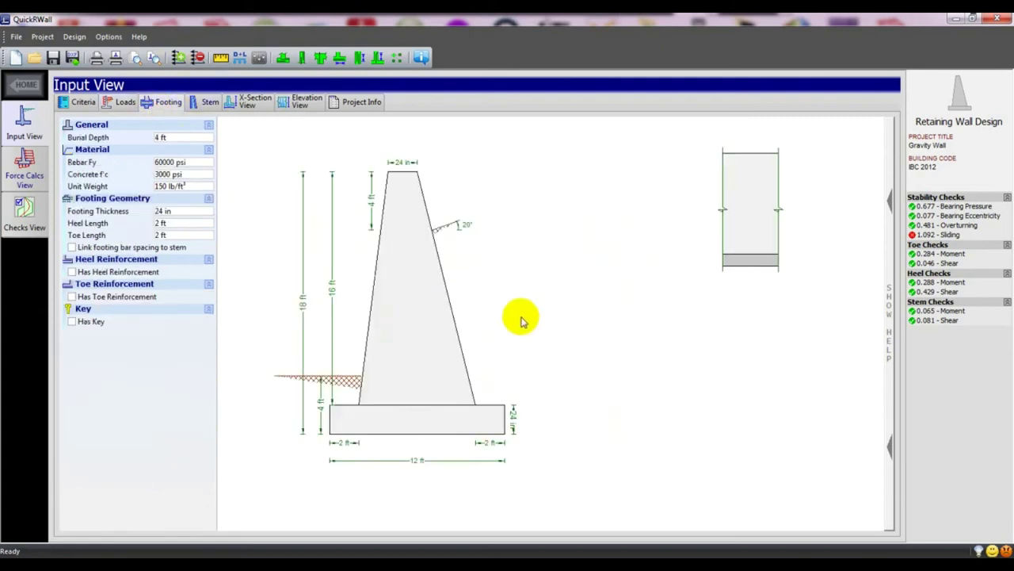
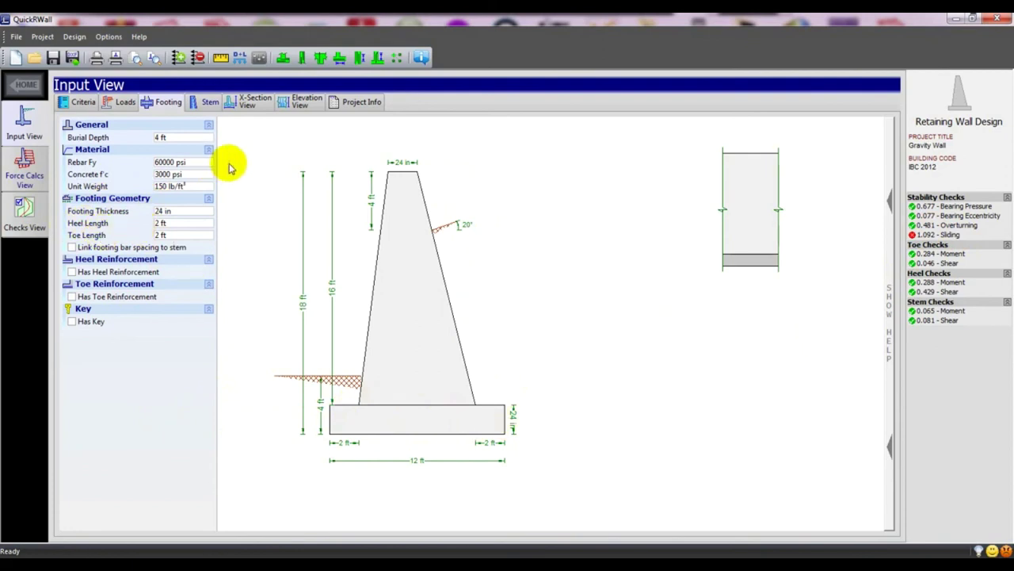
left_click(207, 106)
left_click(169, 101)
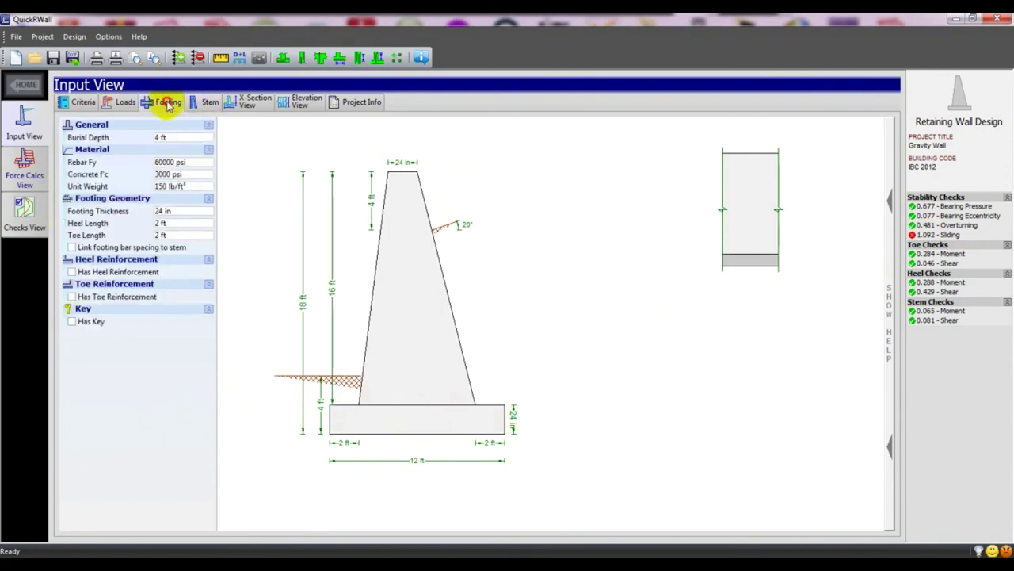
left_click(211, 103)
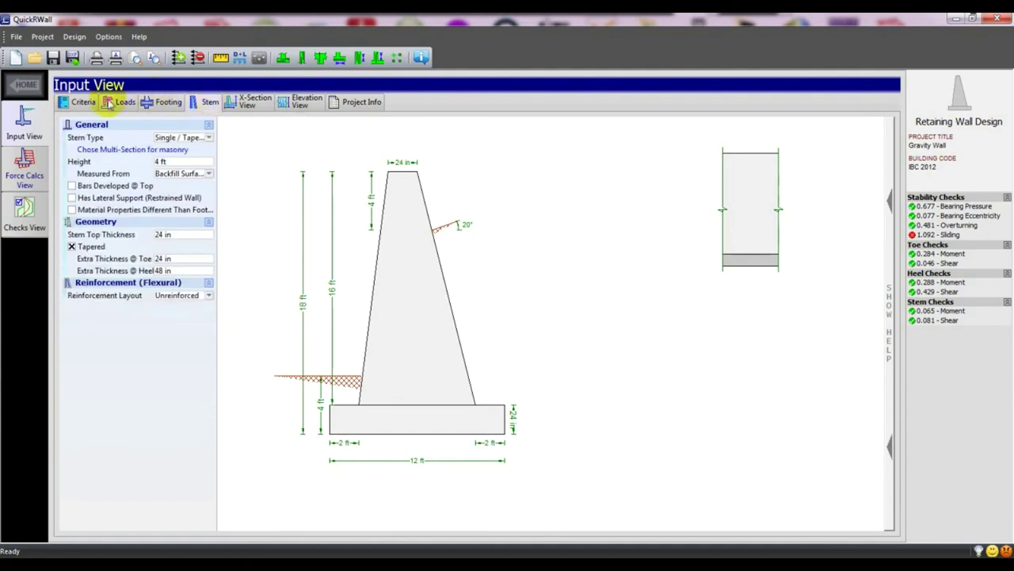
left_click(252, 102)
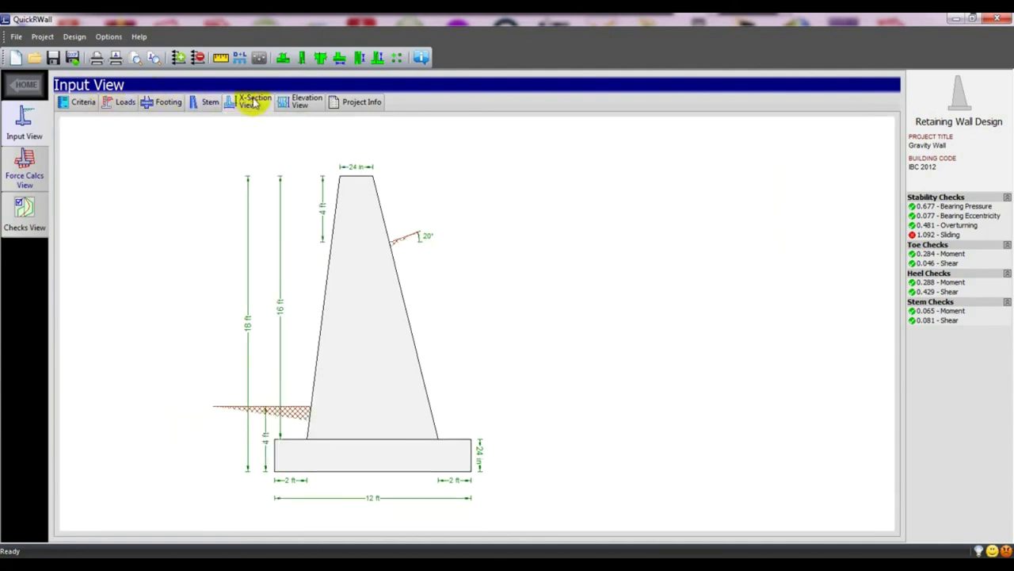
left_click(210, 103)
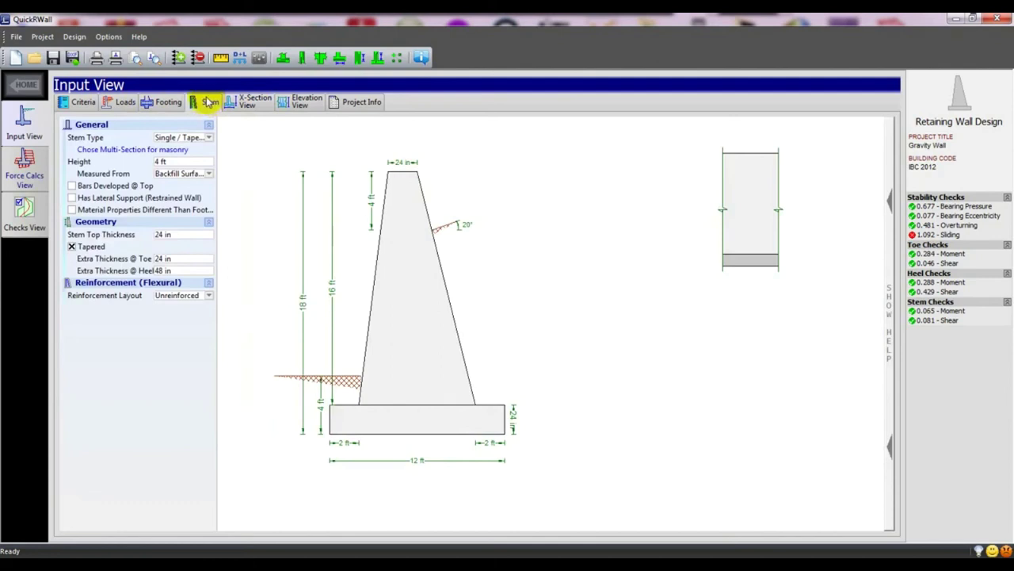
left_click(161, 105)
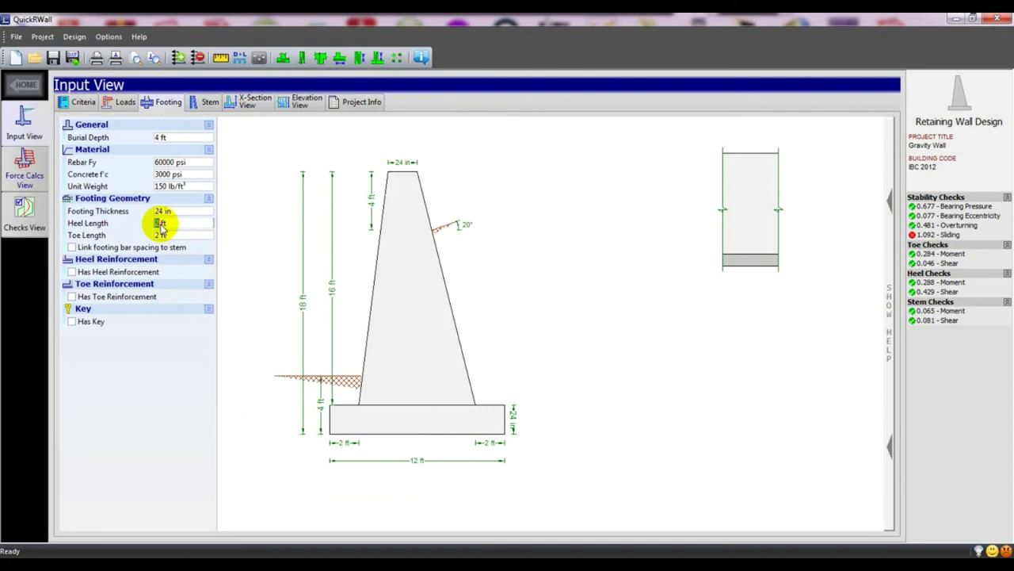
Try footing heel and toe lengths of 3 ft each, and enlarge both to 4 ft
left_click(231, 264)
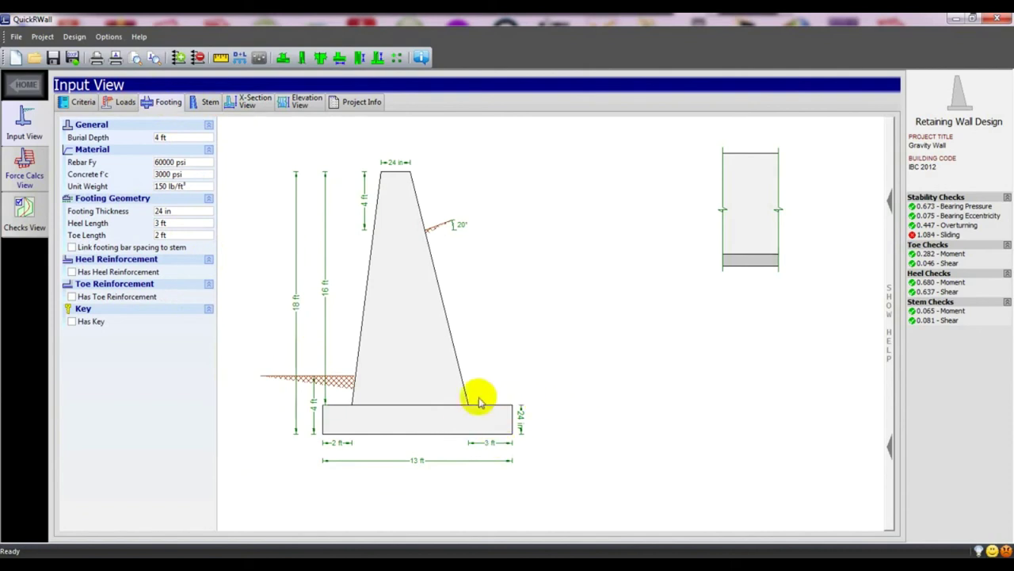
double_click(160, 233)
type("3")
key("Return")
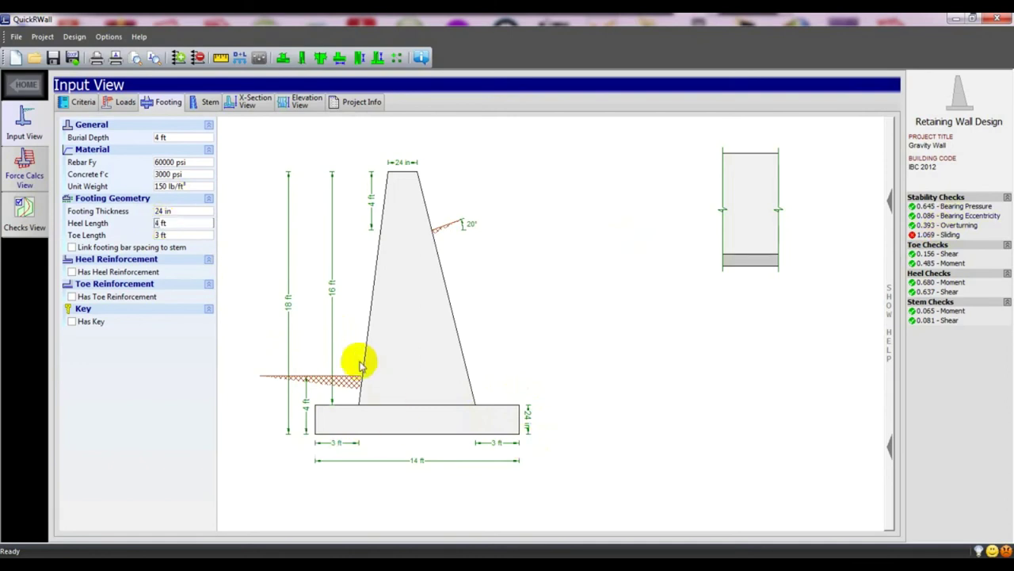
left_click(258, 286)
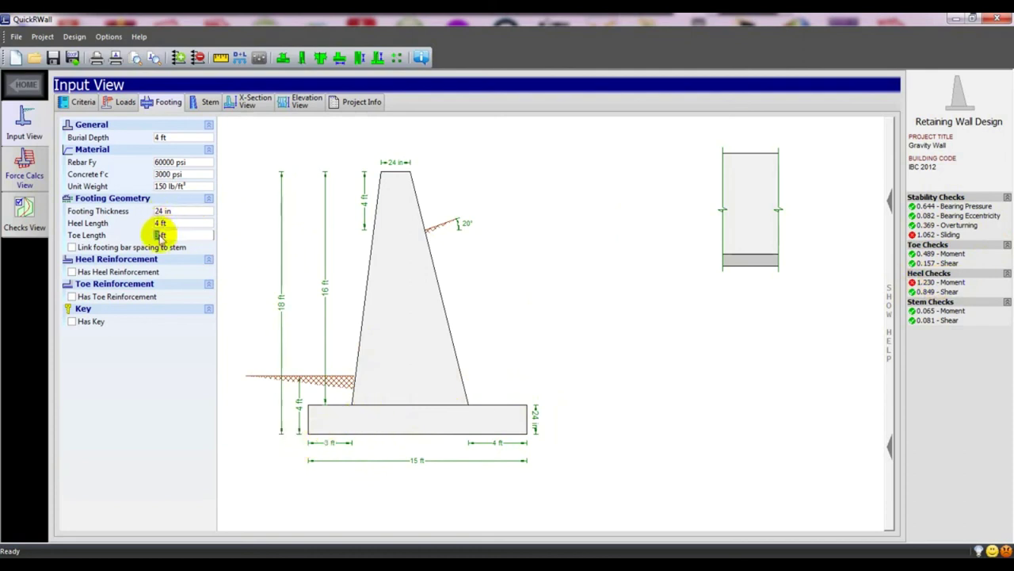
left_click(261, 306)
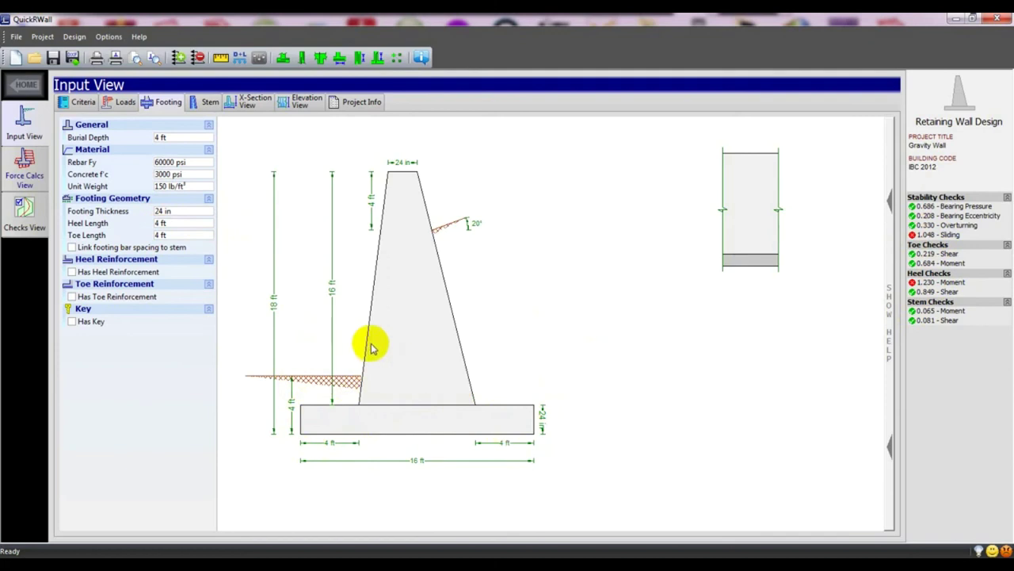
Set the footing thickness to 18 in and both the heel and toe lengths to 2 ft
left_click(160, 223)
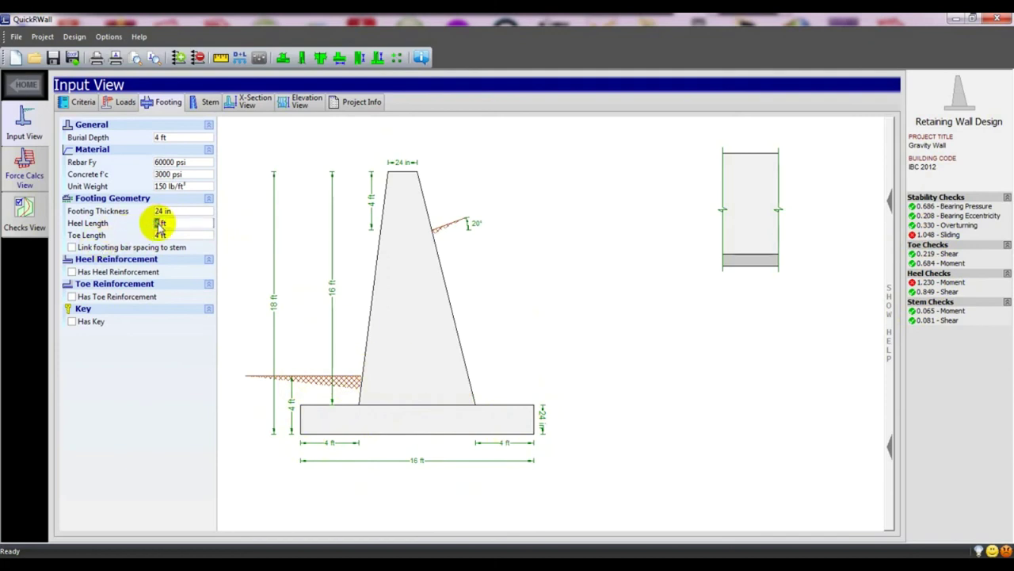
left_click(159, 210)
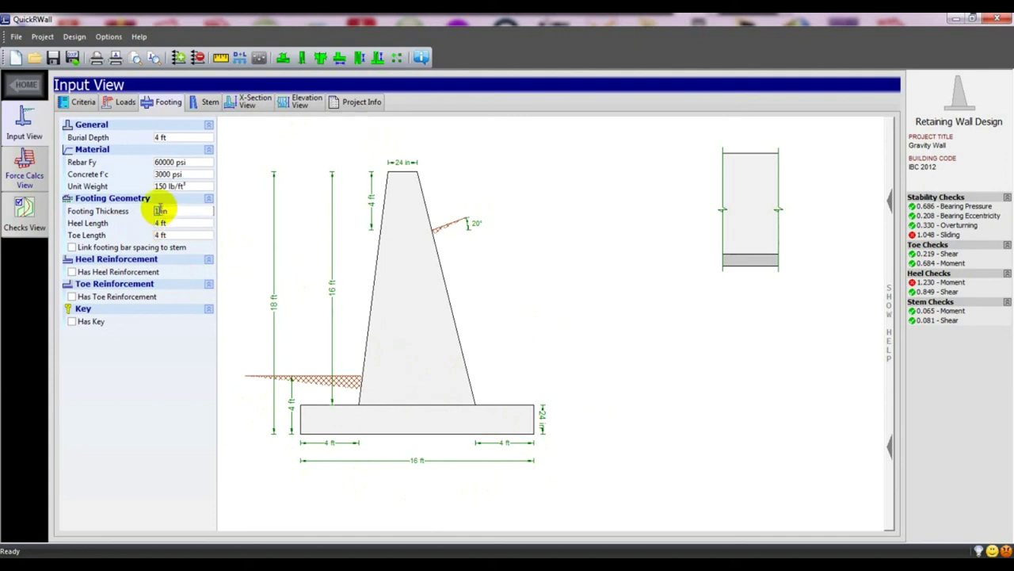
key("Return")
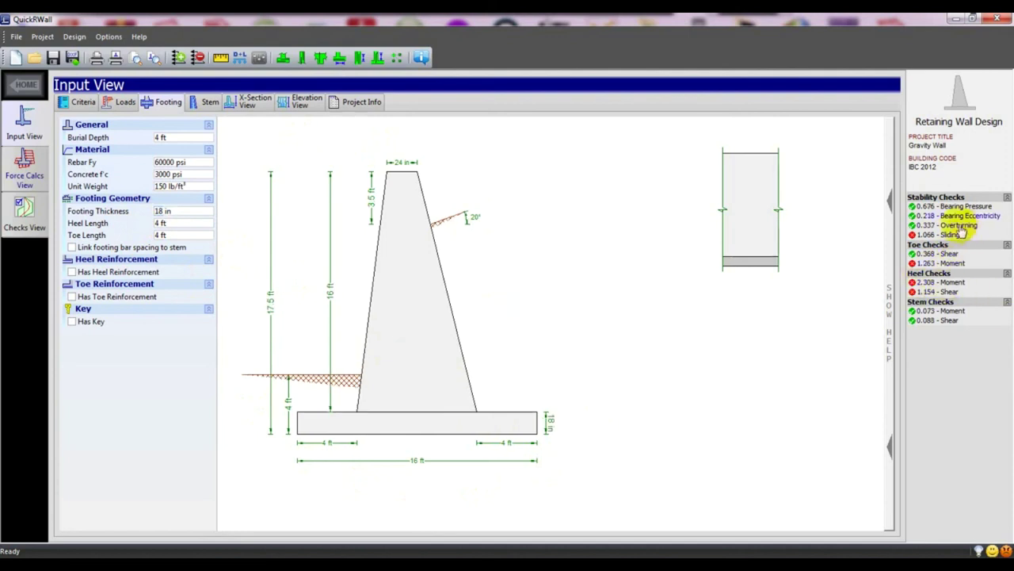
left_click(171, 237)
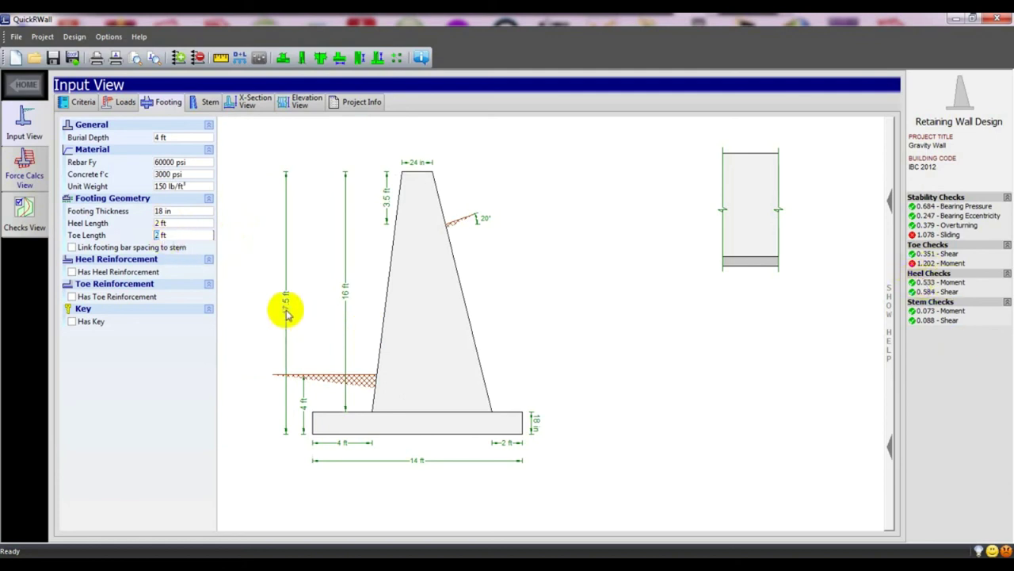
left_click(618, 342)
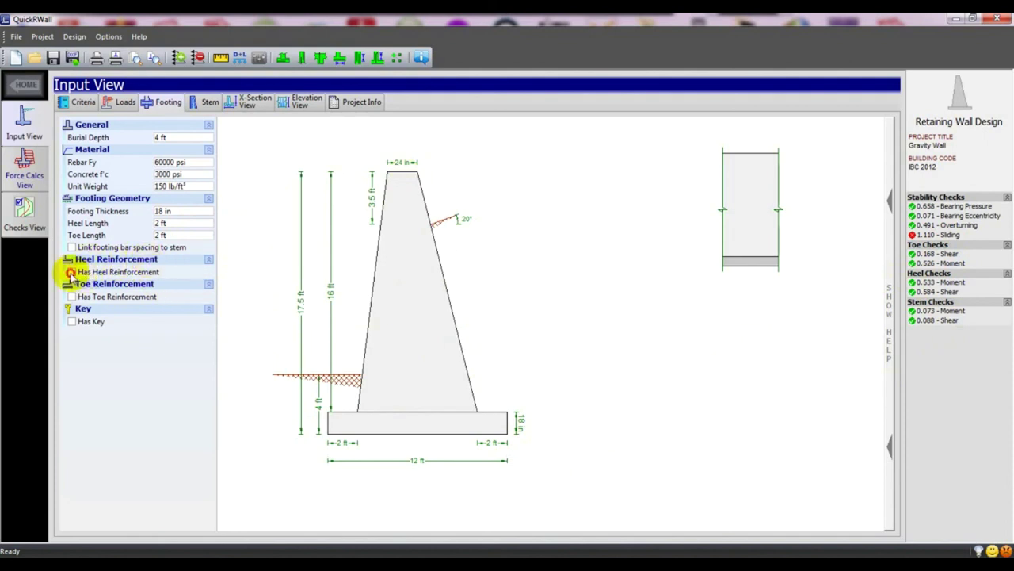
Add heel reinforcement to the footing with #4 bars spaced at 10 in
left_click(71, 271)
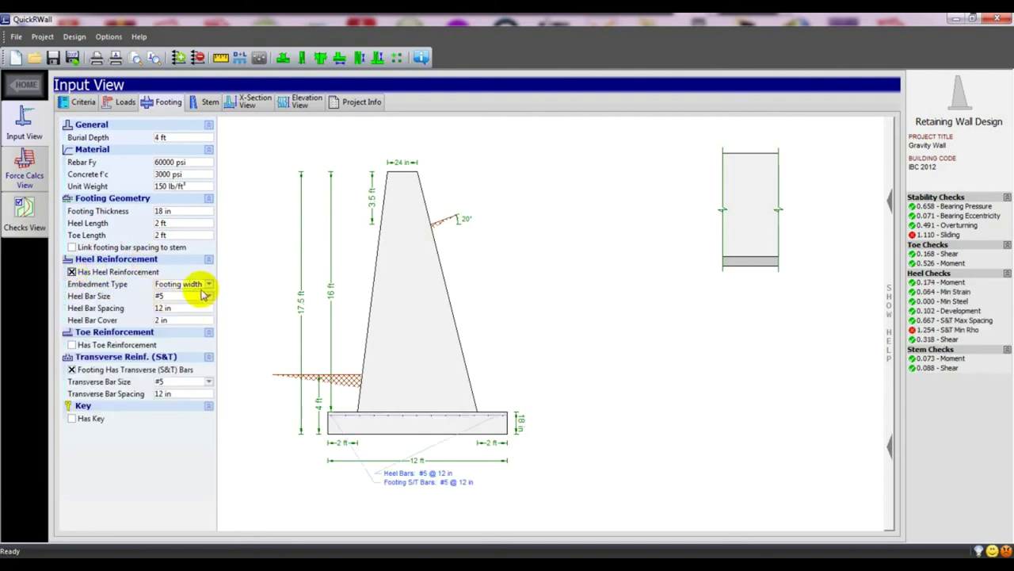
left_click(72, 272)
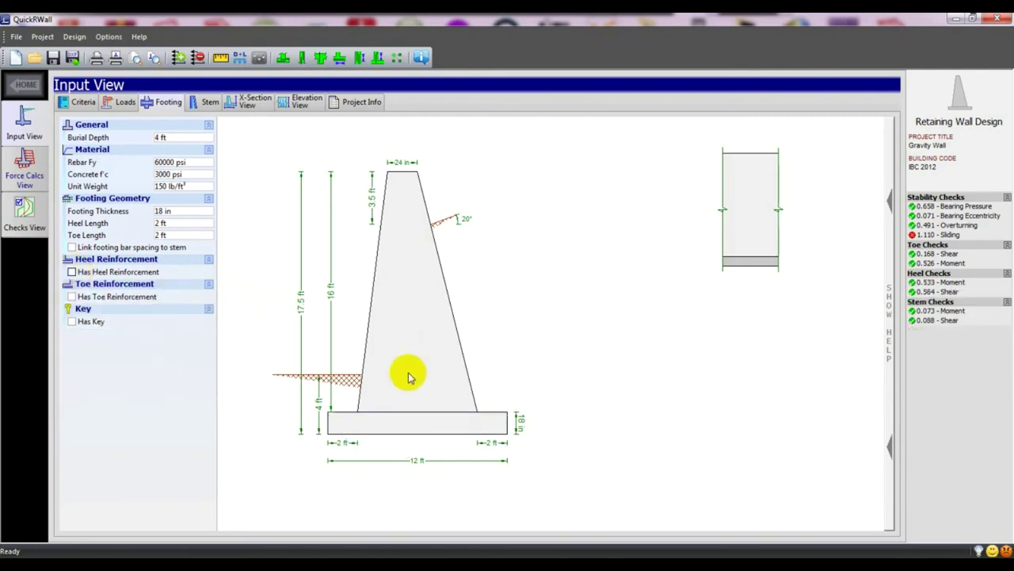
left_click(72, 272)
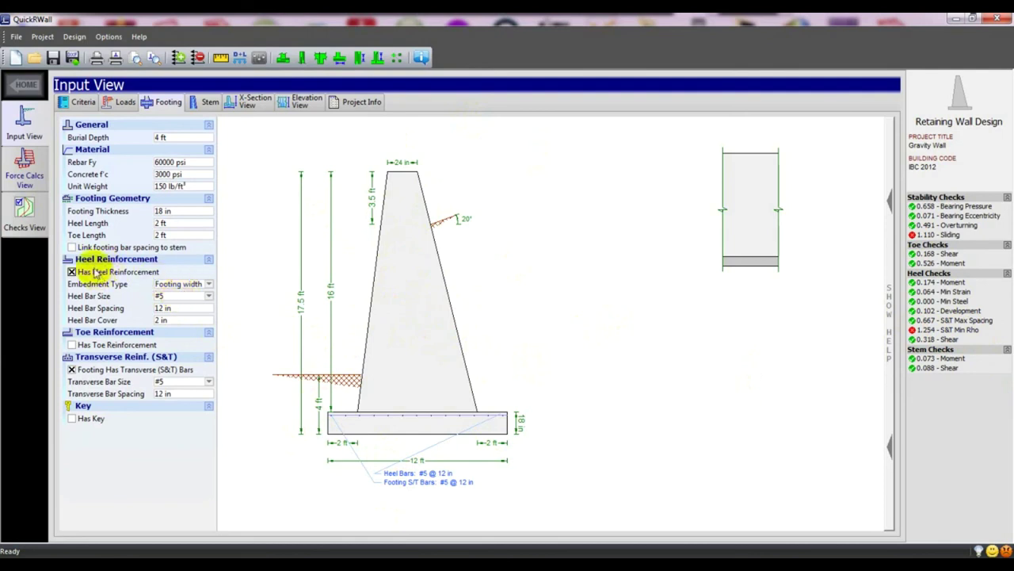
left_click(178, 296)
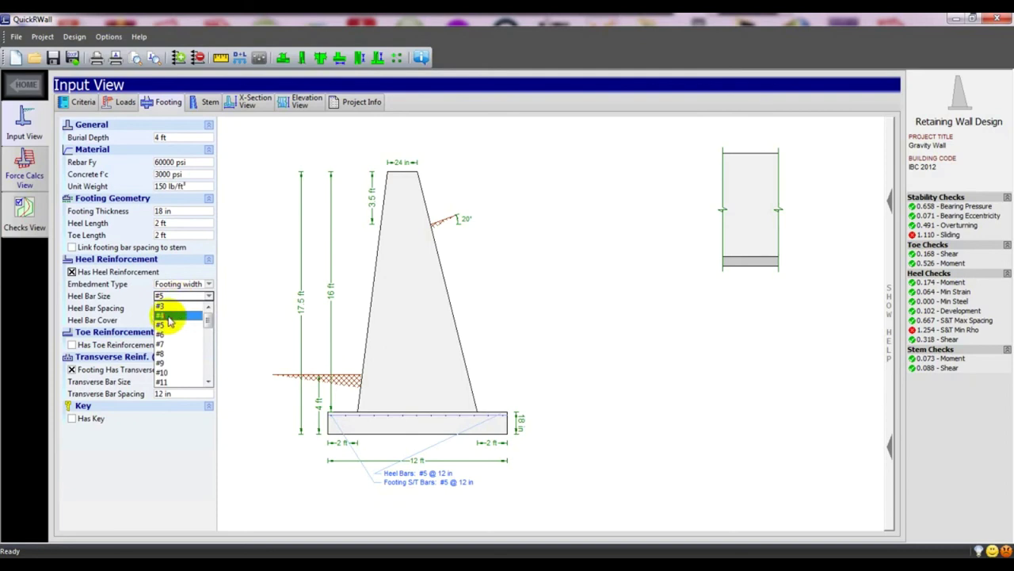
left_click(168, 315)
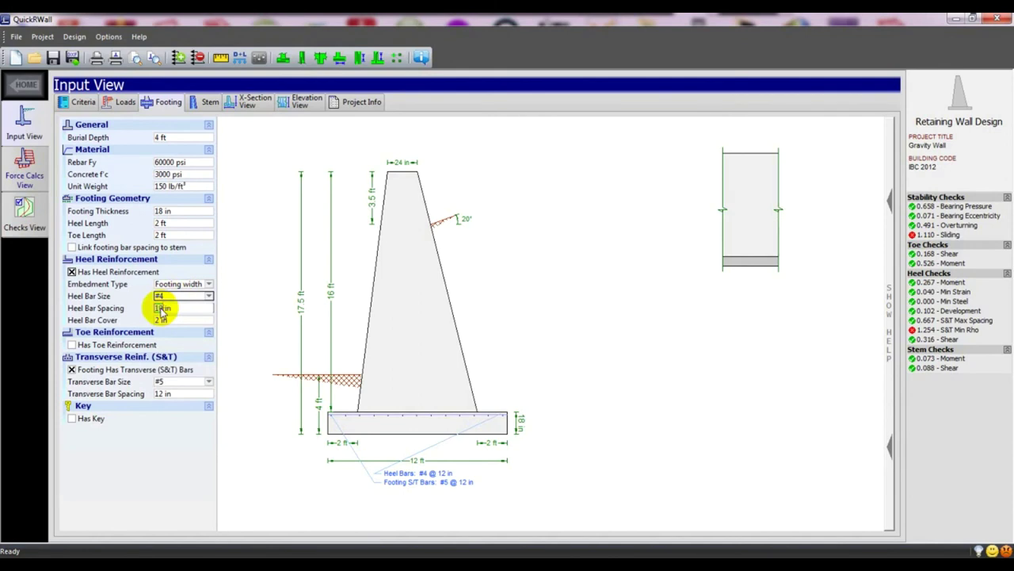
type("10")
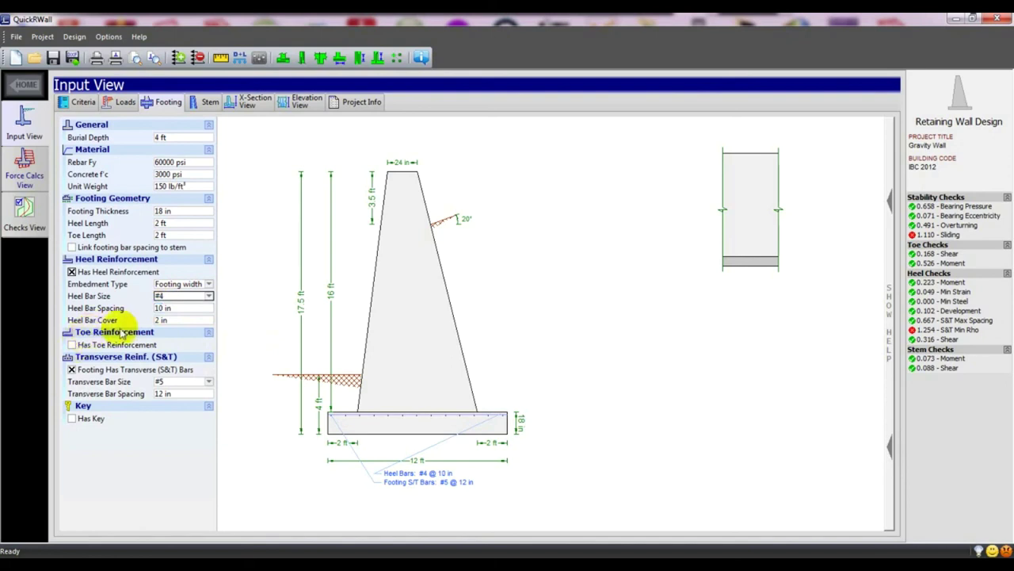
Add toe reinforcement to the footing with #4 bars
left_click(72, 345)
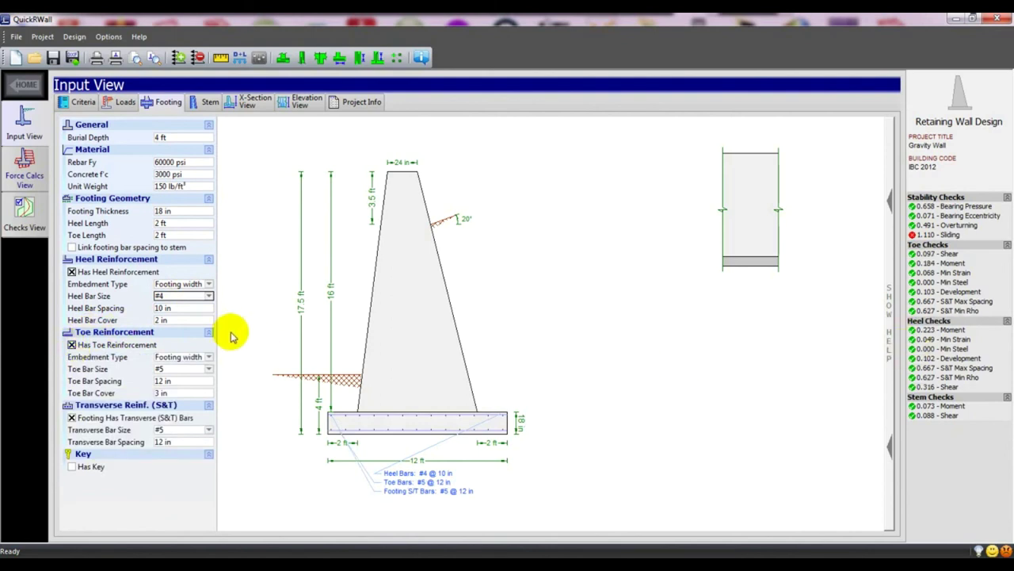
left_click(208, 368)
left_click(169, 383)
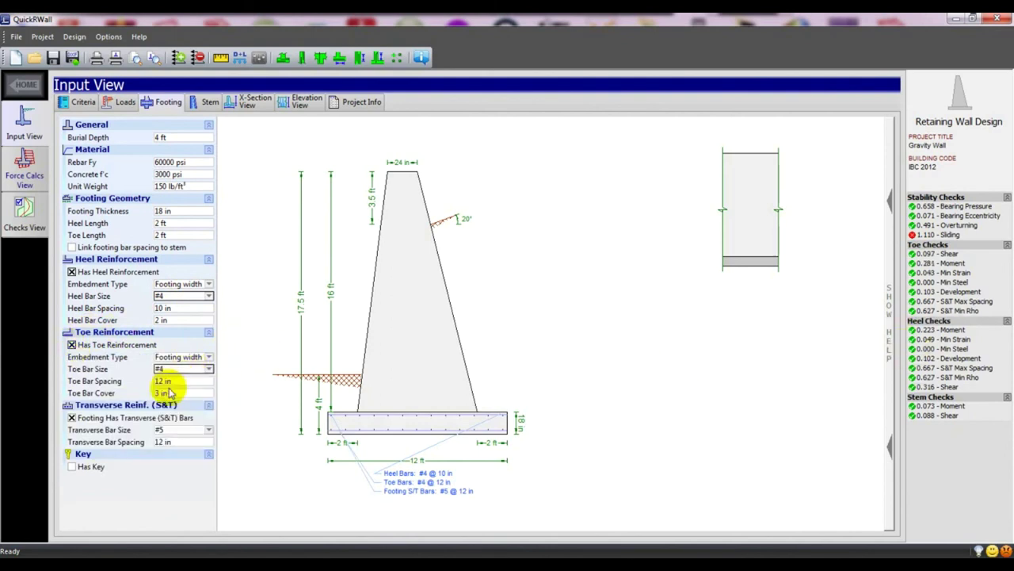
Set the heel bar spacing to 12 in and the footing's transverse bar size to #4
double_click(159, 308)
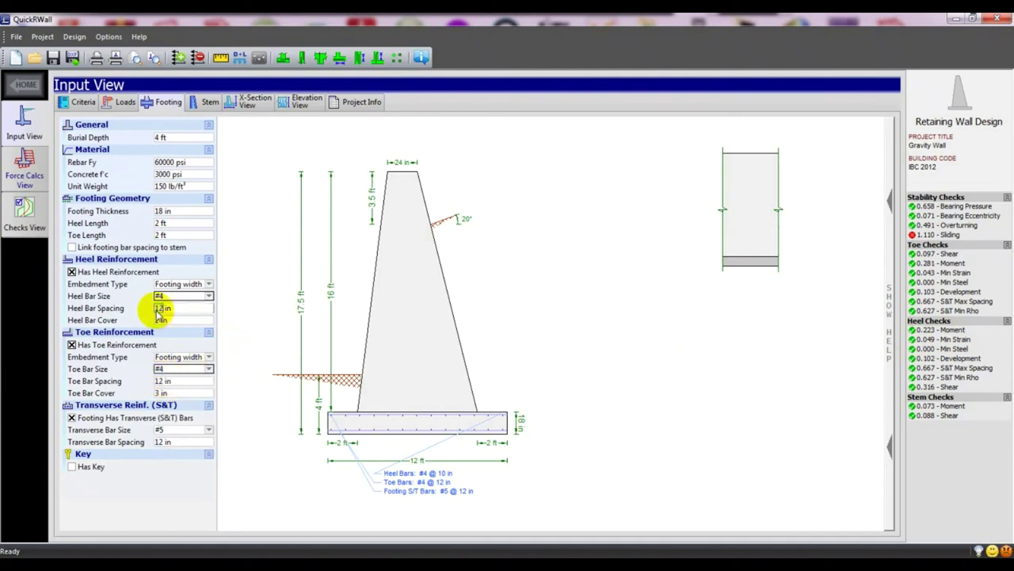
left_click(565, 325)
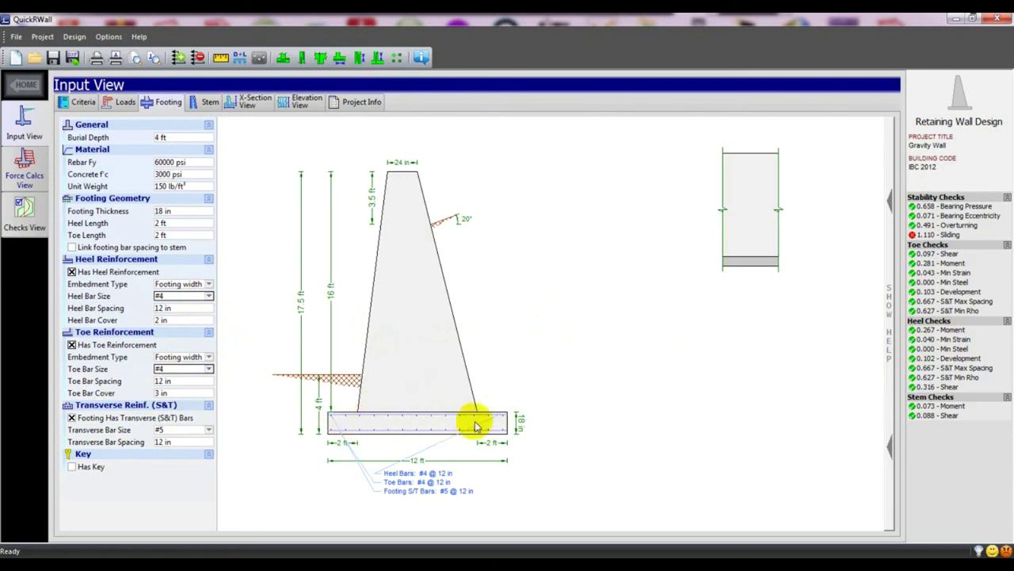
left_click(170, 429)
left_click(162, 449)
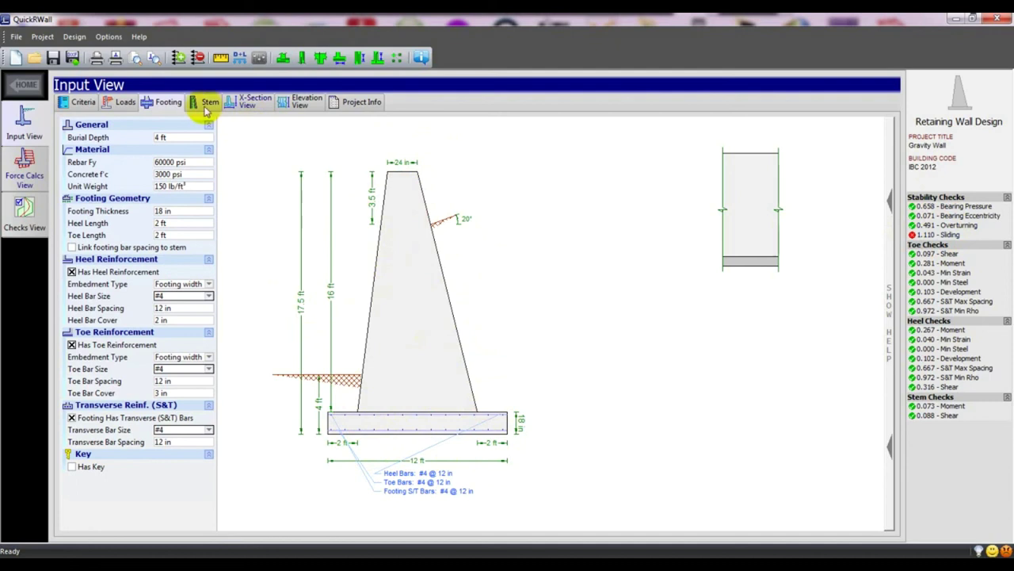
Add a key under the footing with a depth of 1 ft and a width of 12 in
left_click(71, 468)
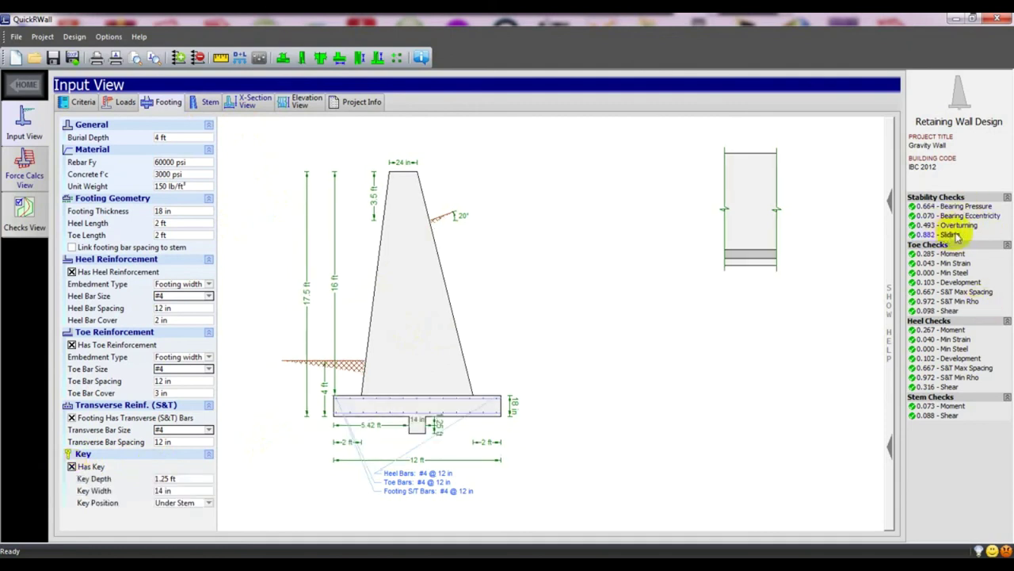
double_click(193, 481)
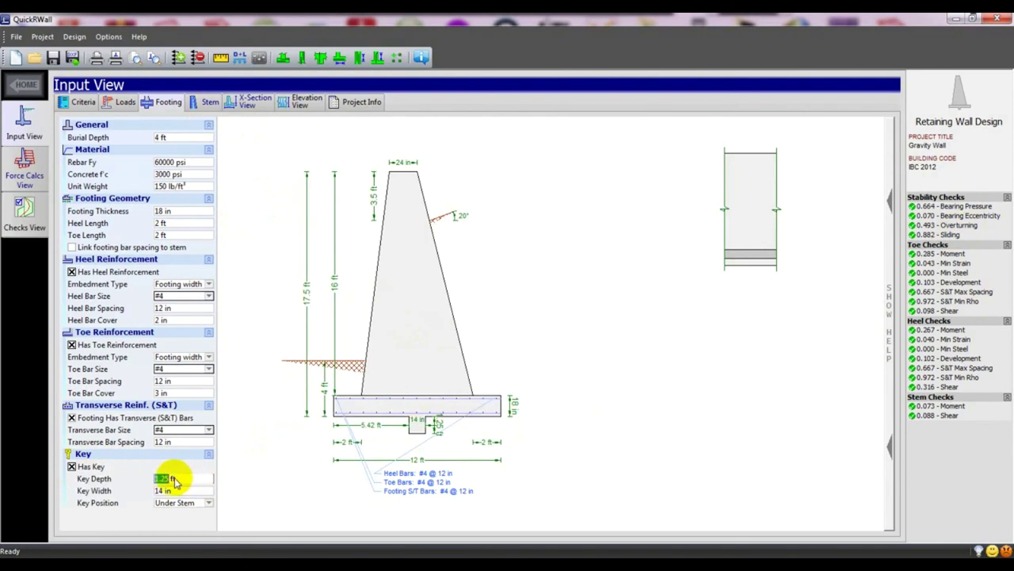
type("1")
left_click(162, 490)
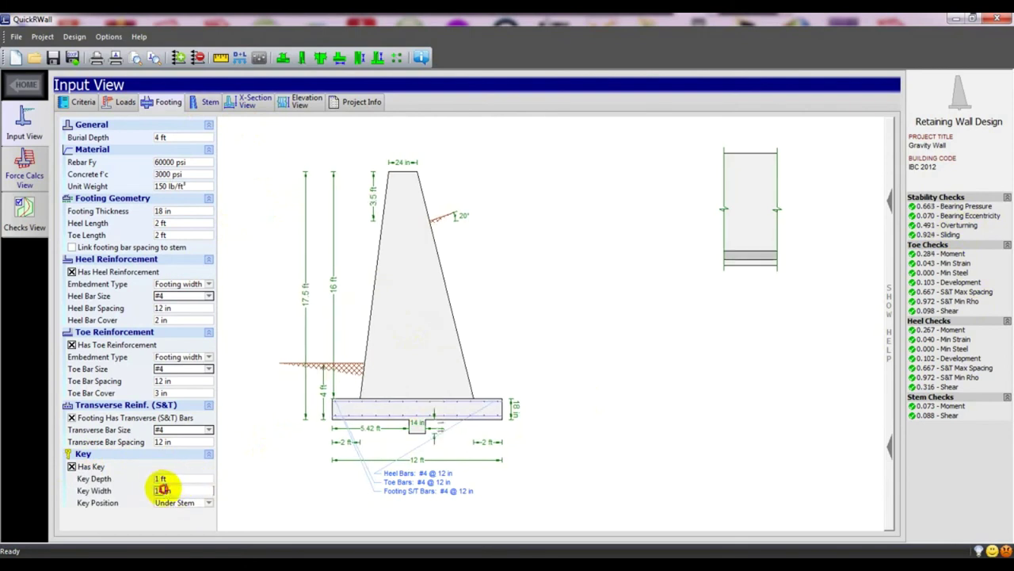
double_click(161, 490)
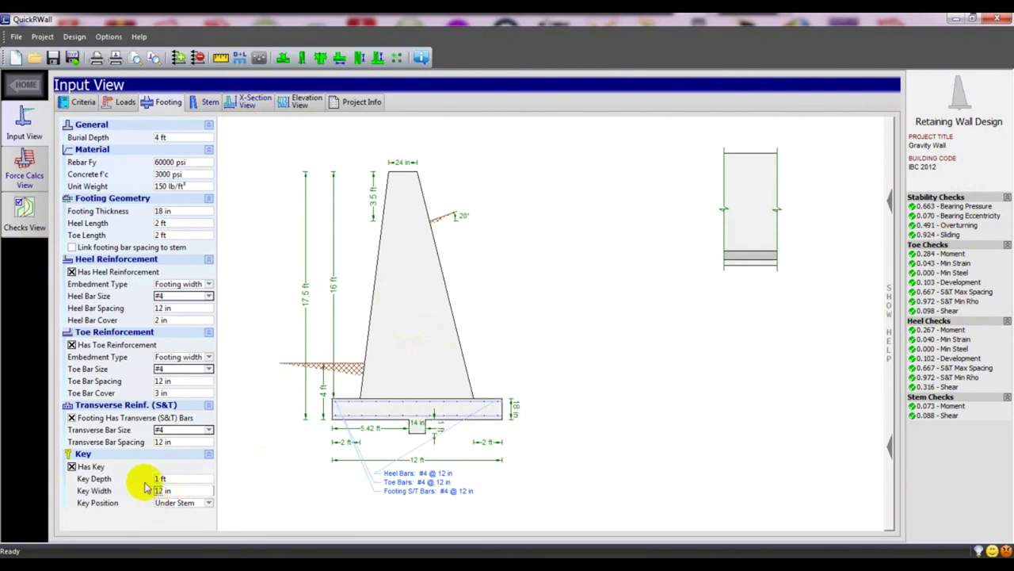
key("Return")
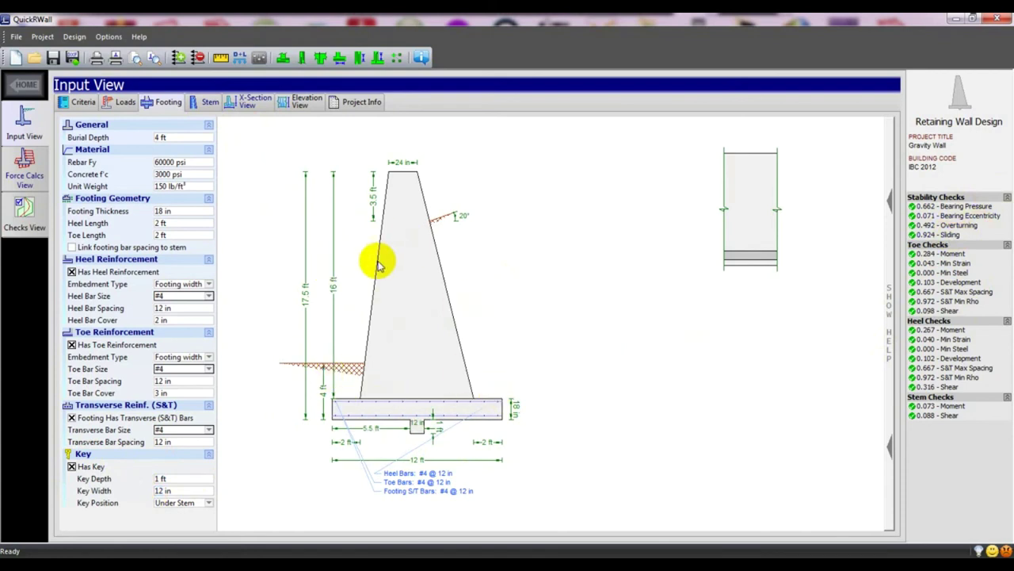
Review the stem type options, keep the single/tapered type, and set the stem top thickness to 18 in
left_click(210, 104)
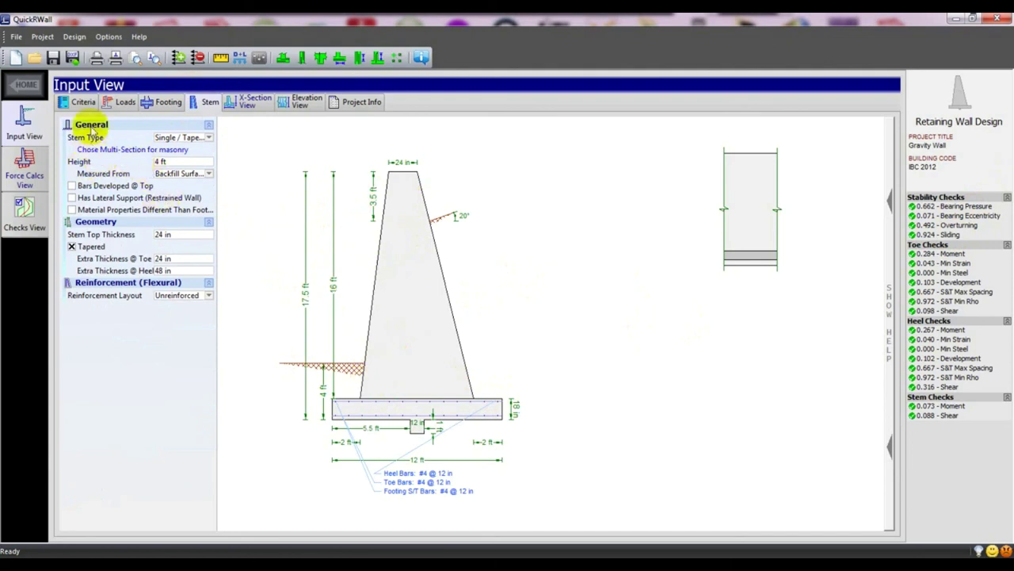
left_click(196, 137)
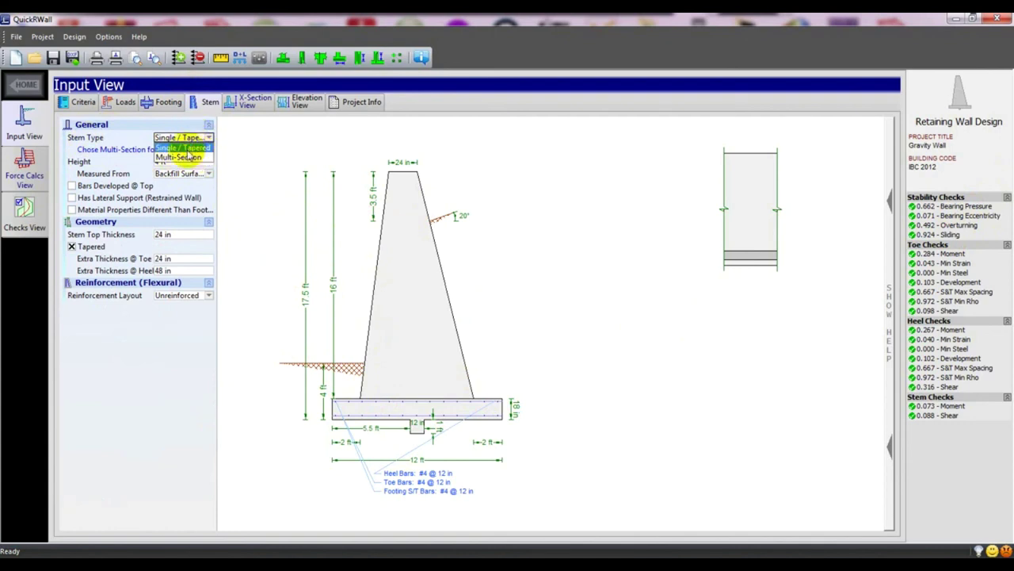
left_click(245, 176)
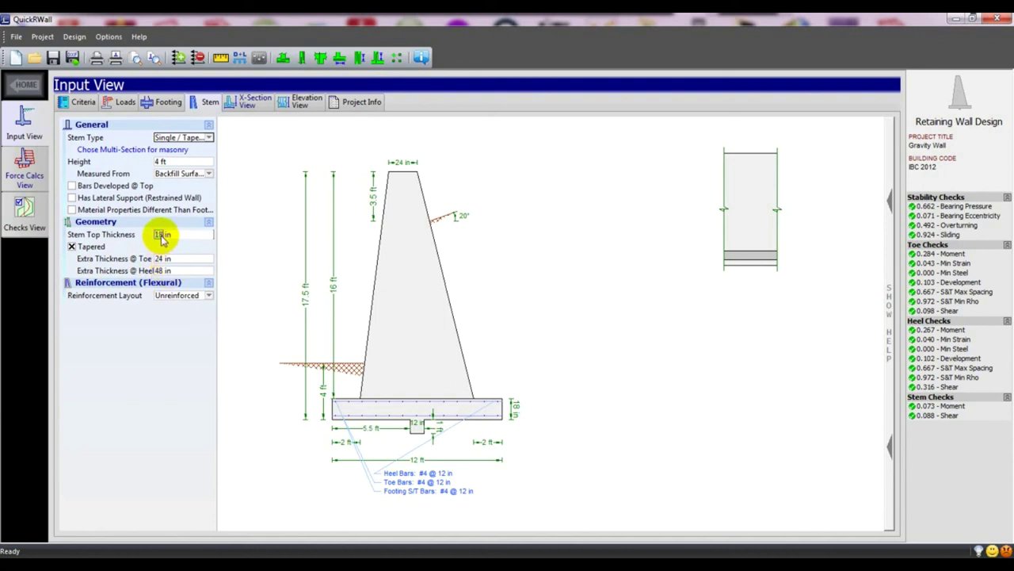
left_click(262, 295)
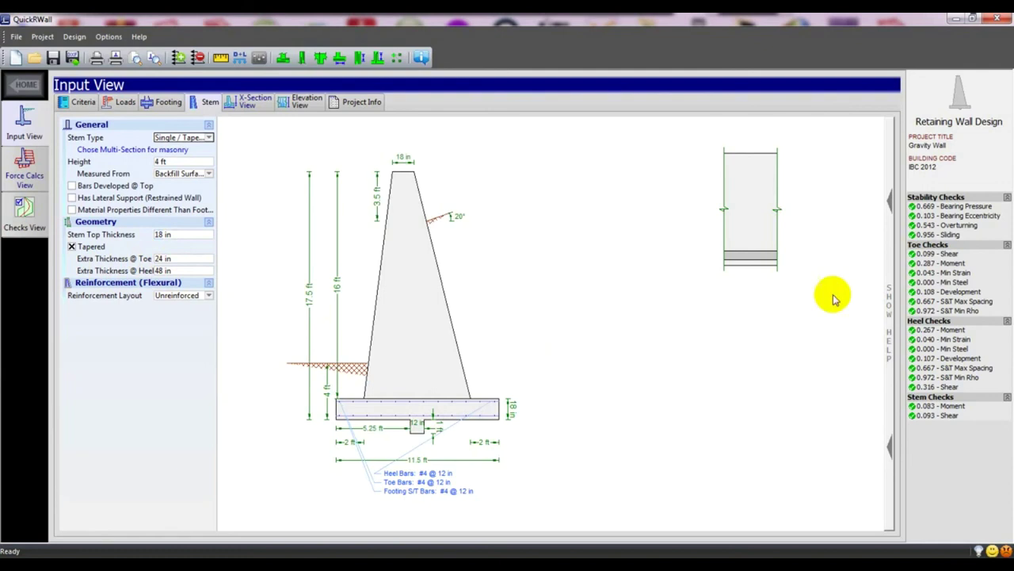
Try an extra stem thickness of 12 in at both the toe and the heel
double_click(162, 259)
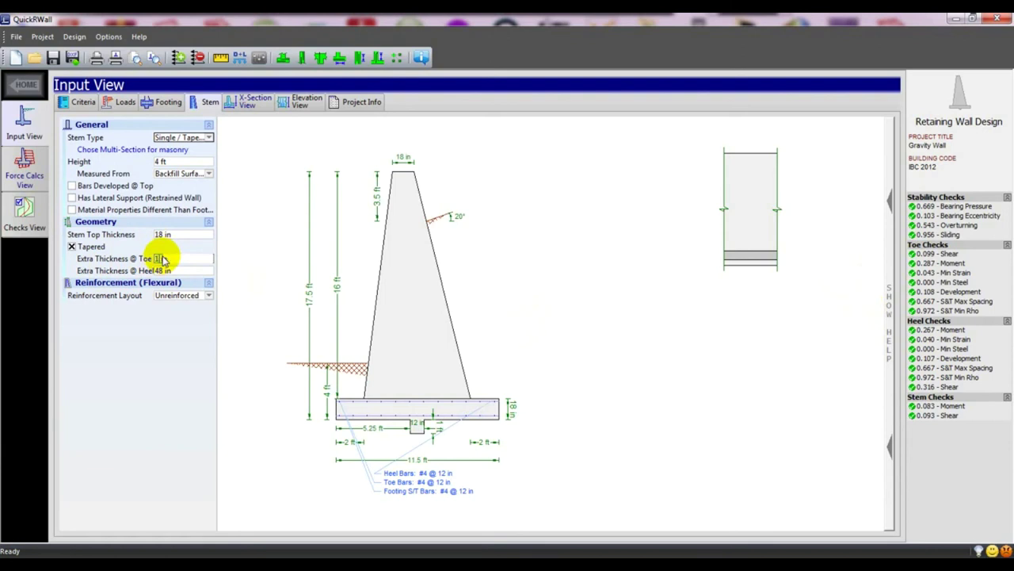
type("12")
left_click(268, 334)
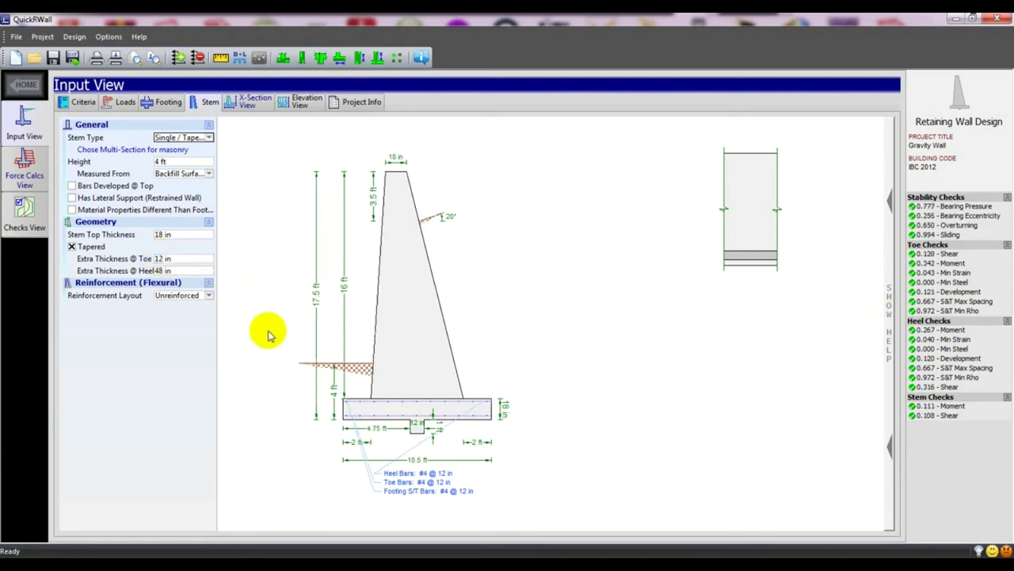
double_click(163, 270)
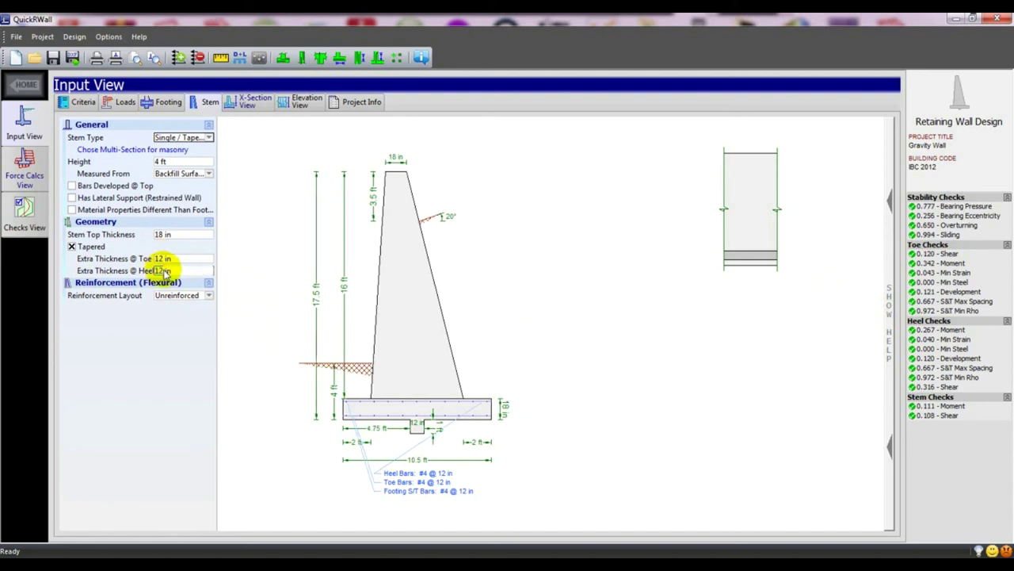
type("12")
left_click(254, 328)
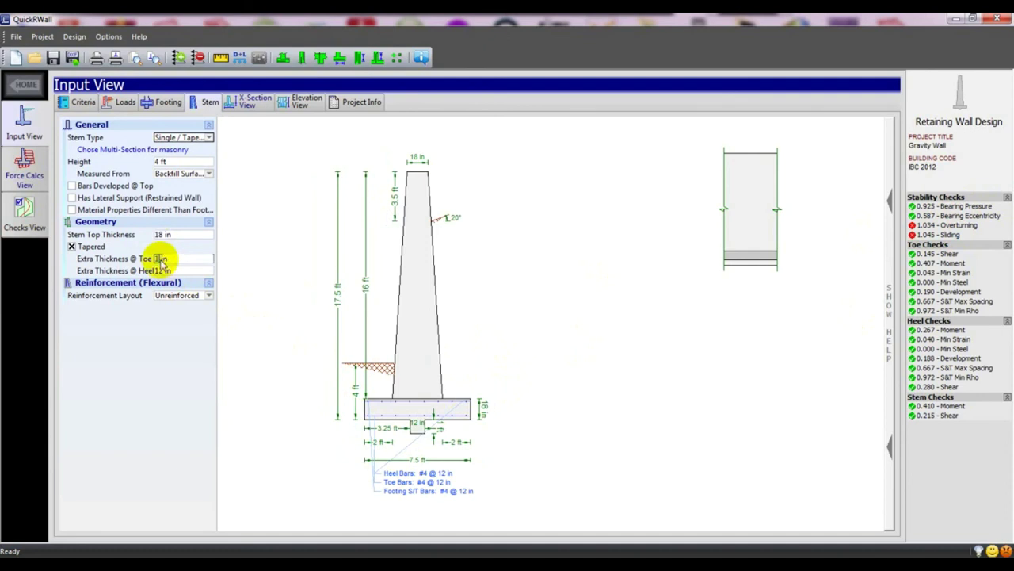
Set the stem's extra thickness to 18 in at both the toe and the heel
left_click(236, 297)
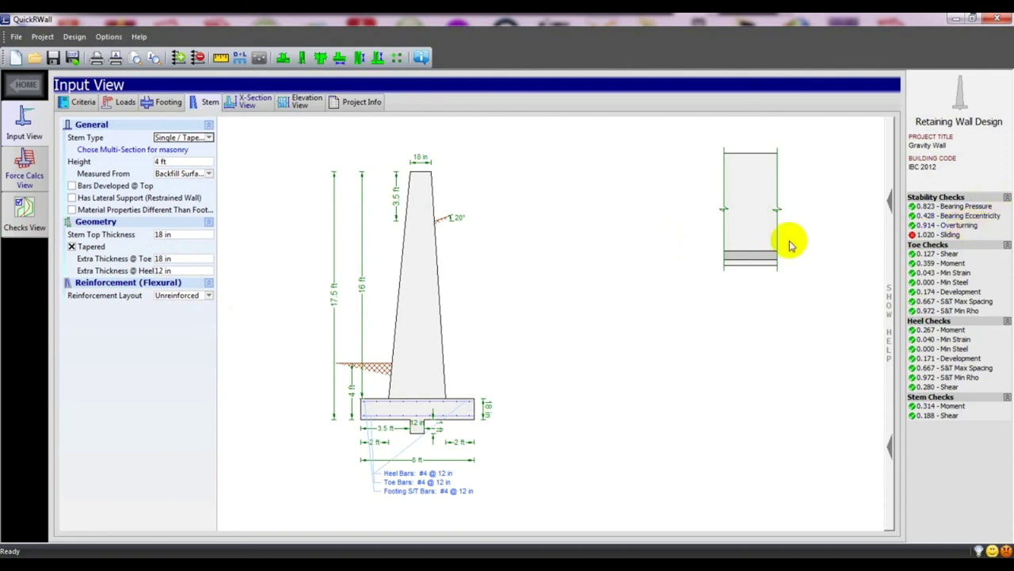
left_click(159, 272)
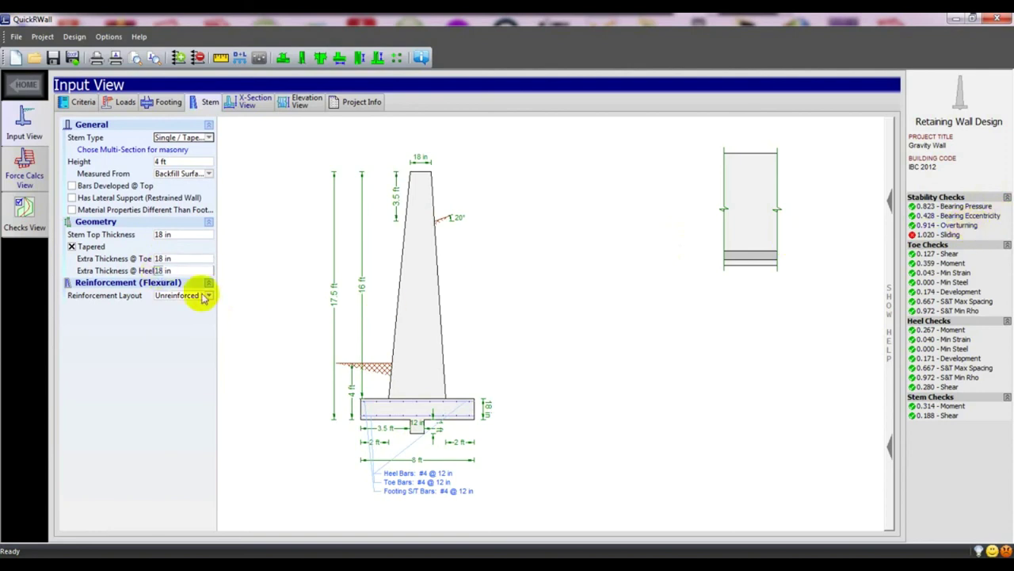
left_click(282, 339)
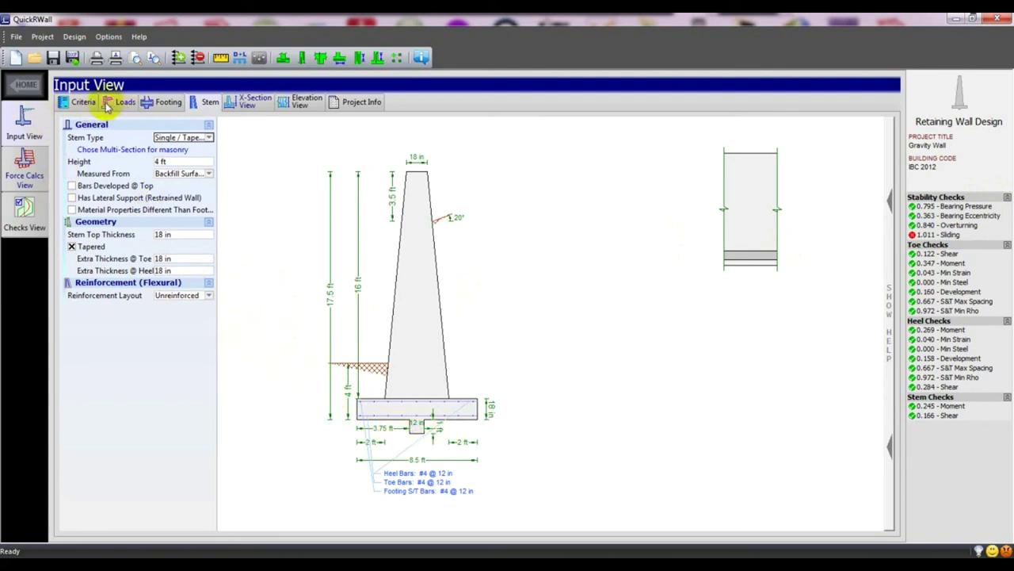
Increase the depth of the key under the footing to 1.5 ft
left_click(164, 103)
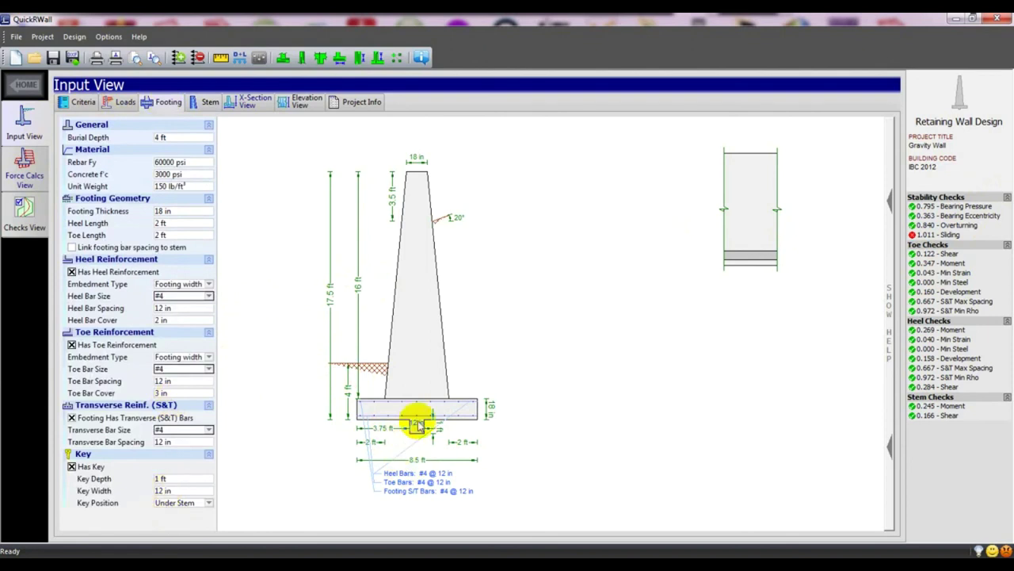
double_click(160, 478)
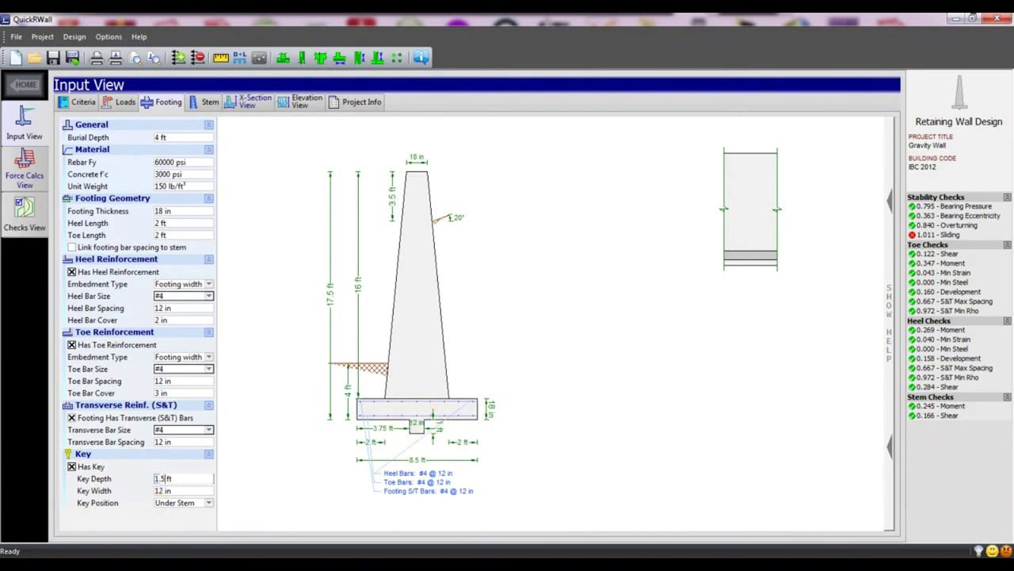
left_click(552, 366)
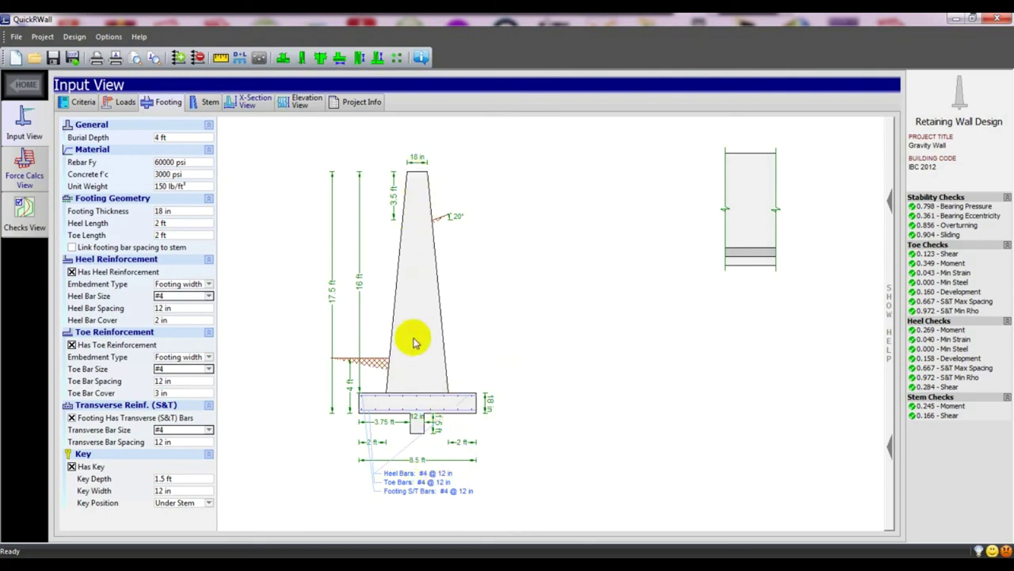
Try a single-curtain reinforcement layout for the stem
left_click(208, 103)
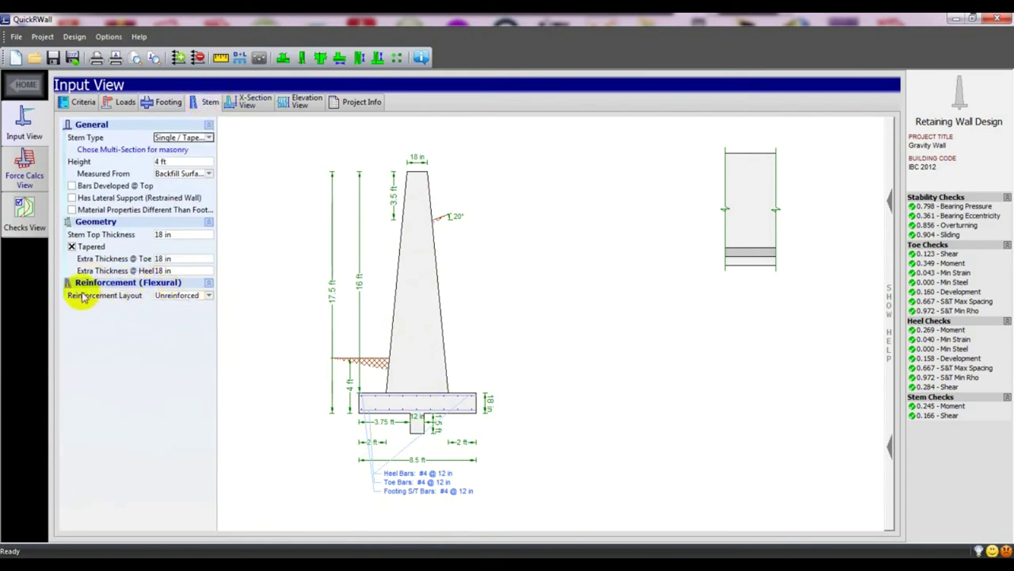
left_click(169, 296)
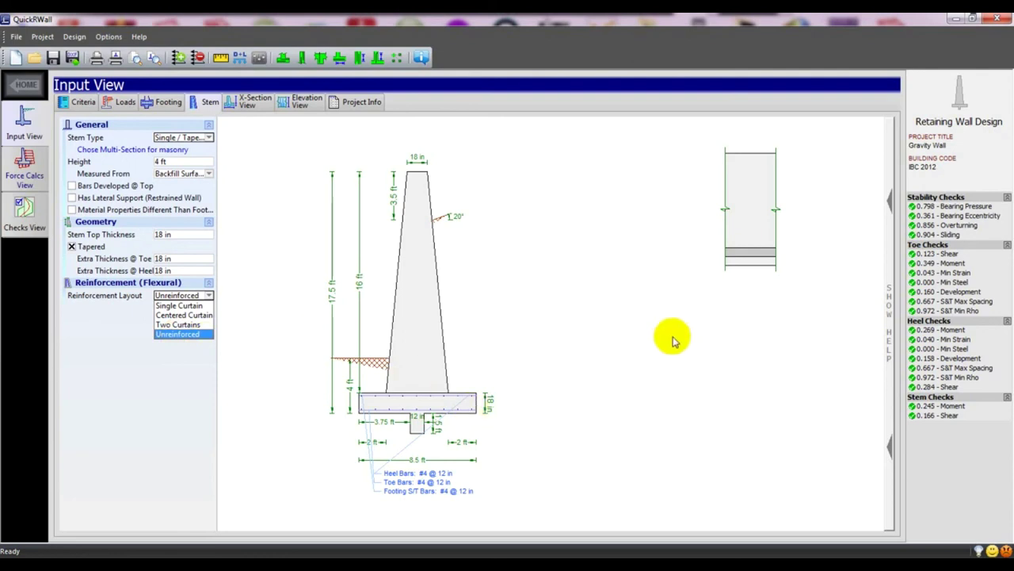
left_click(192, 309)
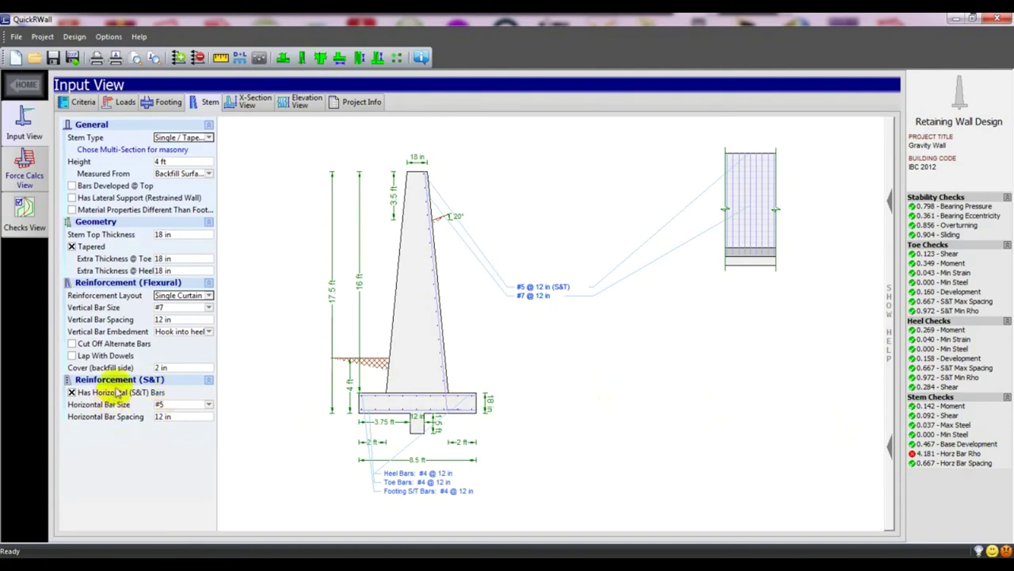
Review the vertical bar embedment options, keep the hook into the heel, and try lapping the stem bars with dowels
left_click(182, 331)
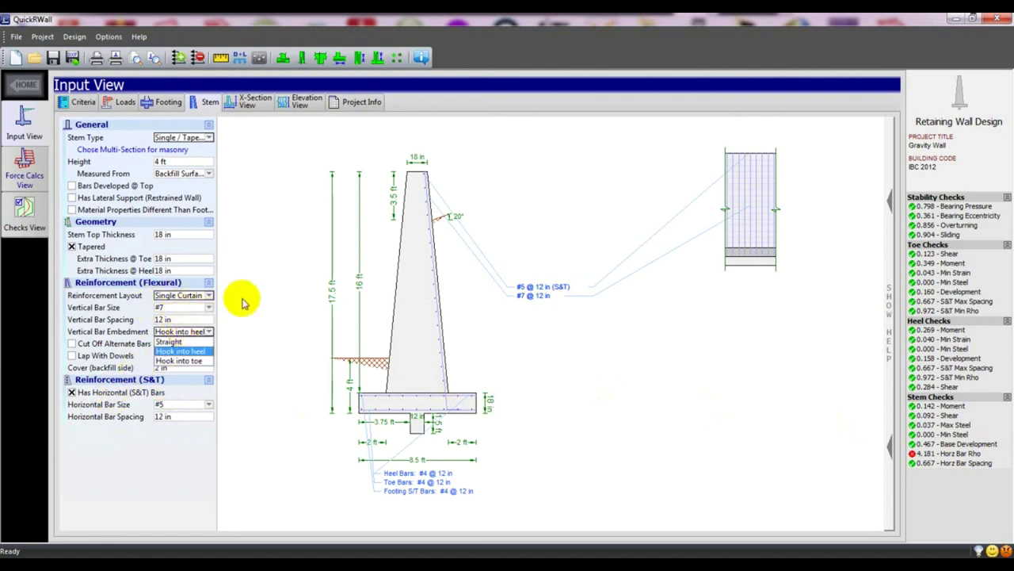
left_click(230, 415)
left_click(72, 356)
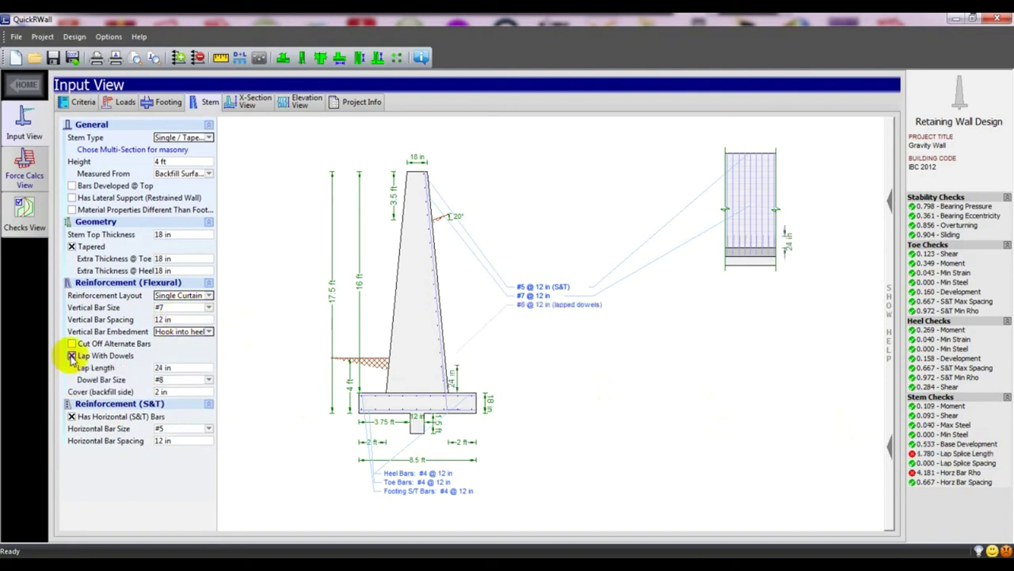
left_click(72, 356)
Set the stem's flexural reinforcement layout to two curtains
left_click(186, 295)
left_click(191, 319)
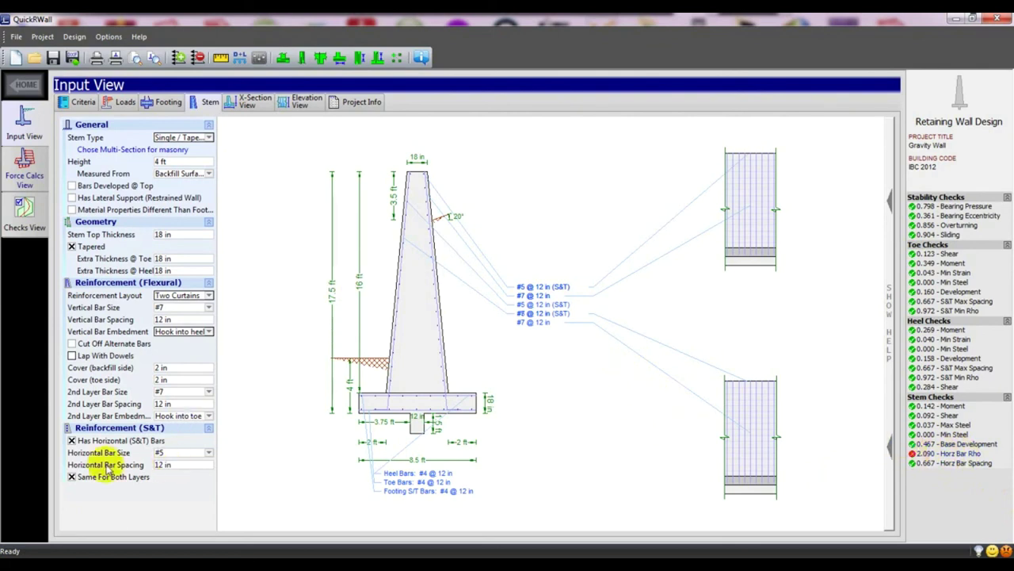
Try horizontal bar sizes #6, #7, #8 and #9 for the stem's shrinkage and temperature reinforcement
left_click(170, 451)
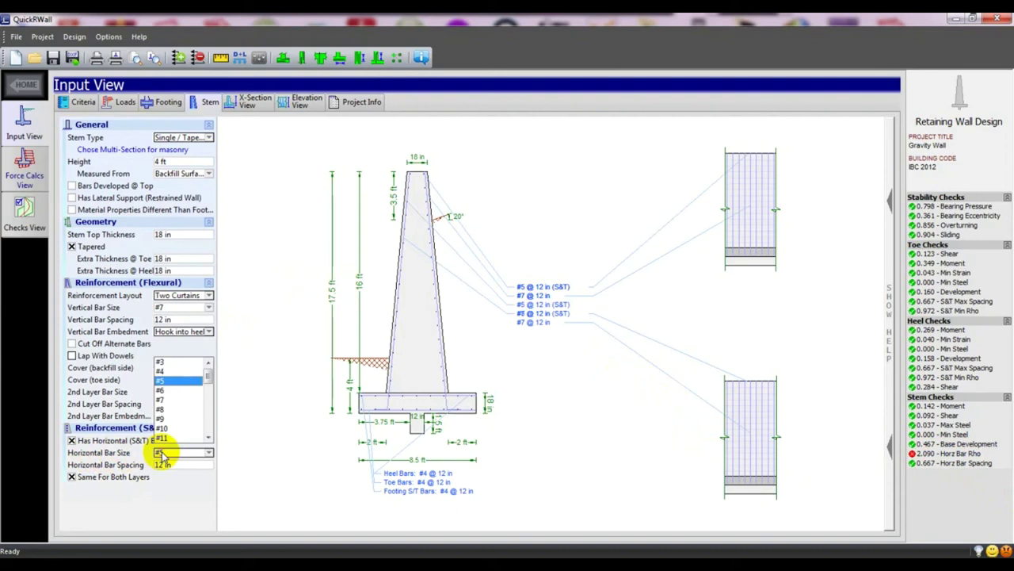
left_click(169, 391)
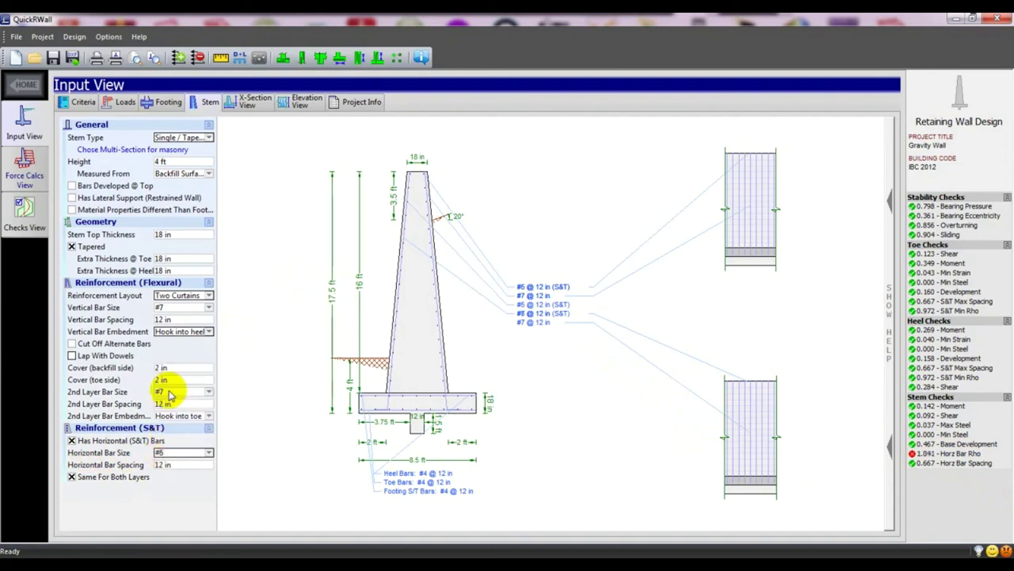
left_click(167, 453)
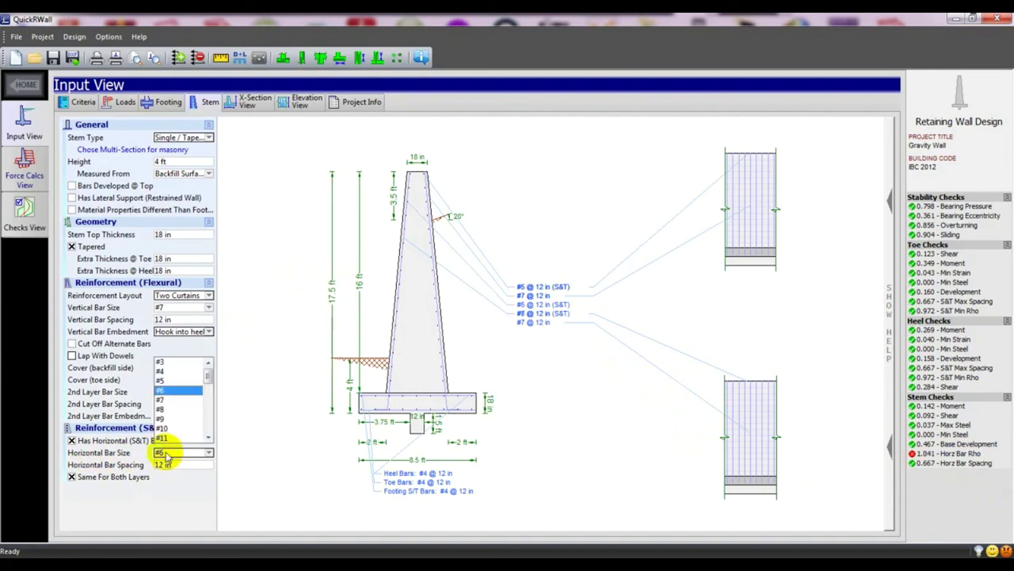
left_click(169, 399)
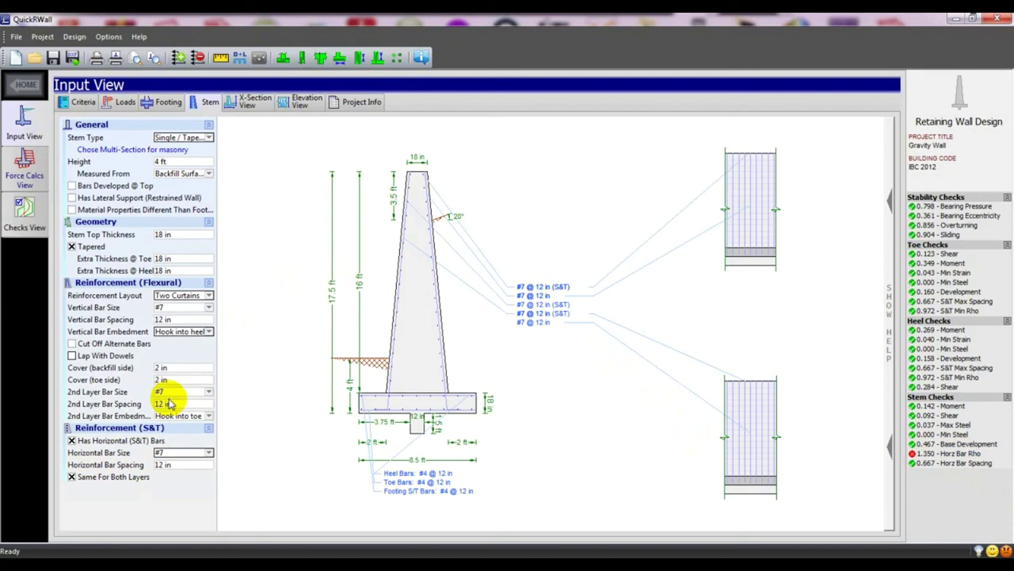
left_click(162, 452)
left_click(165, 410)
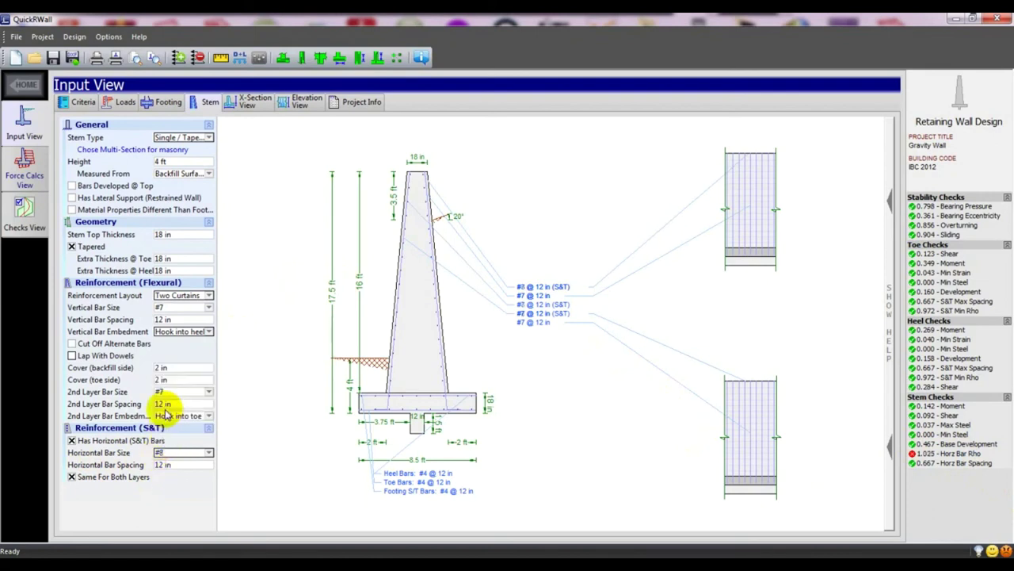
left_click(169, 451)
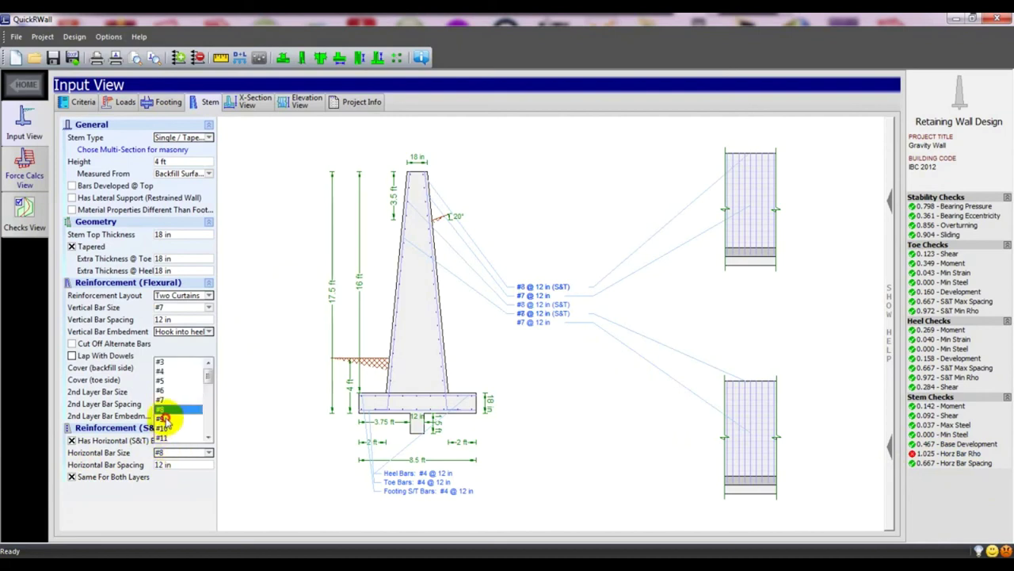
left_click(160, 417)
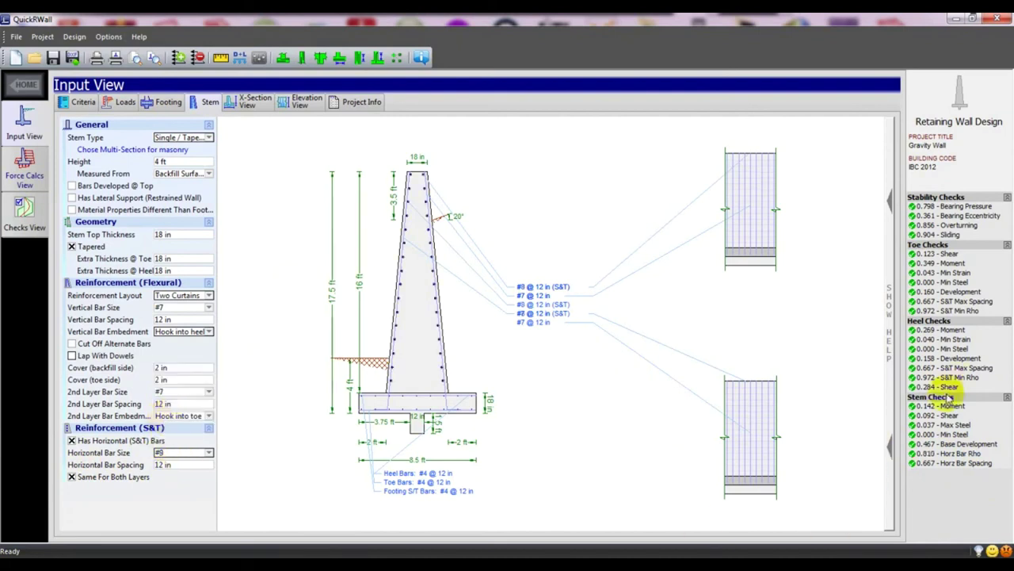
Set the stem's horizontal bars to size #6 at 6 in spacing, trying #5 bars first
left_click(162, 452)
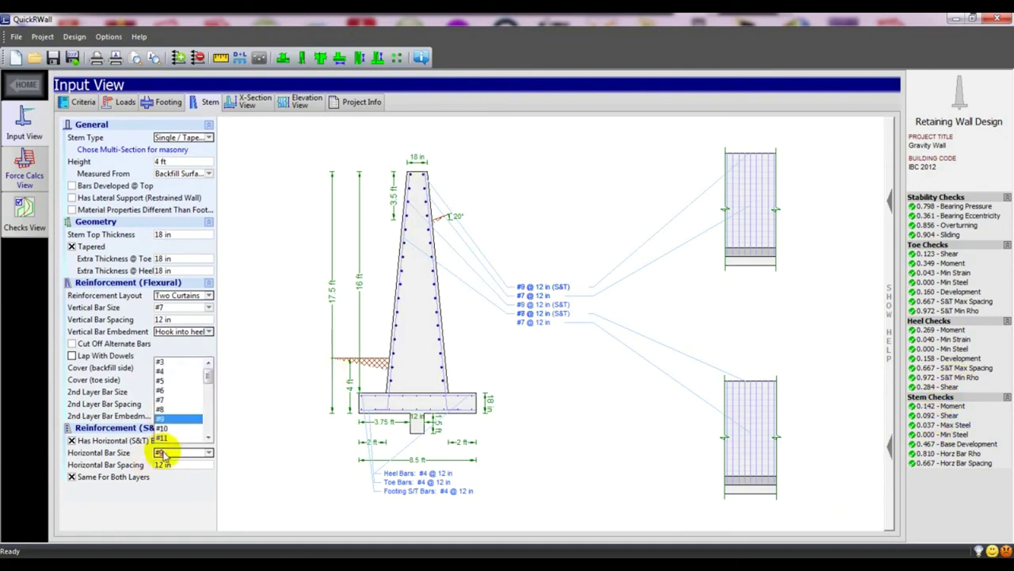
left_click(163, 380)
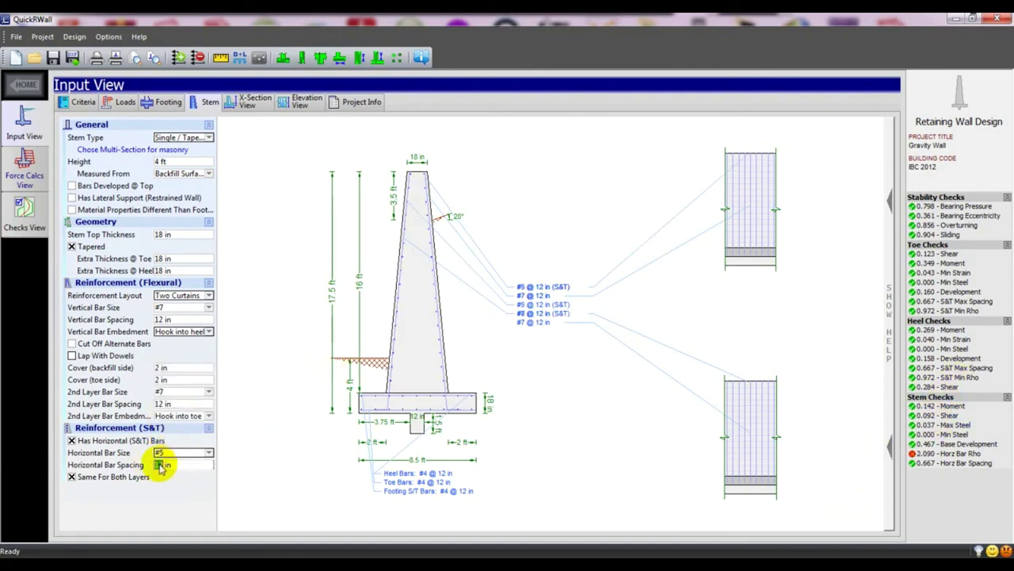
type("6")
key("Return")
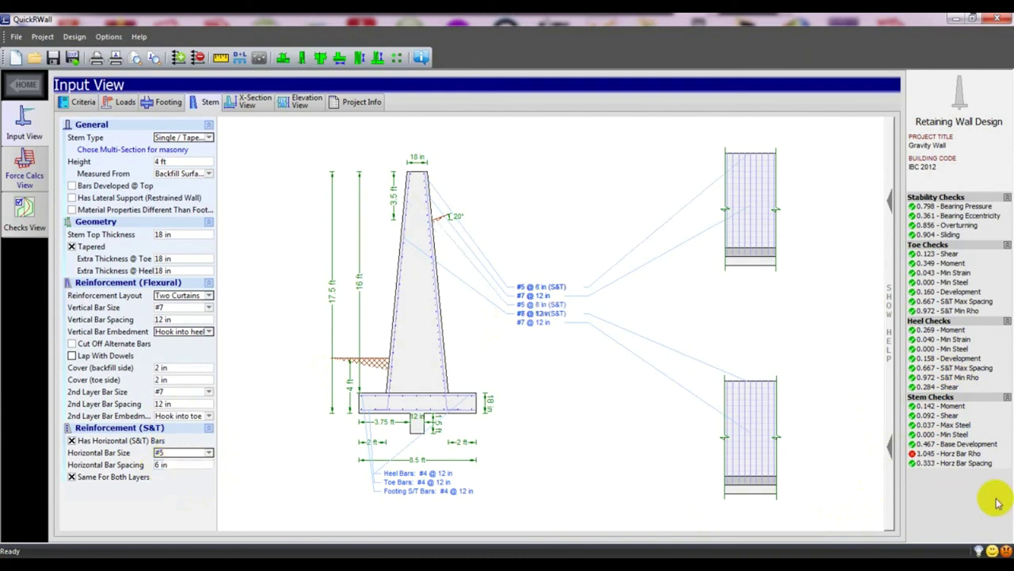
left_click(190, 452)
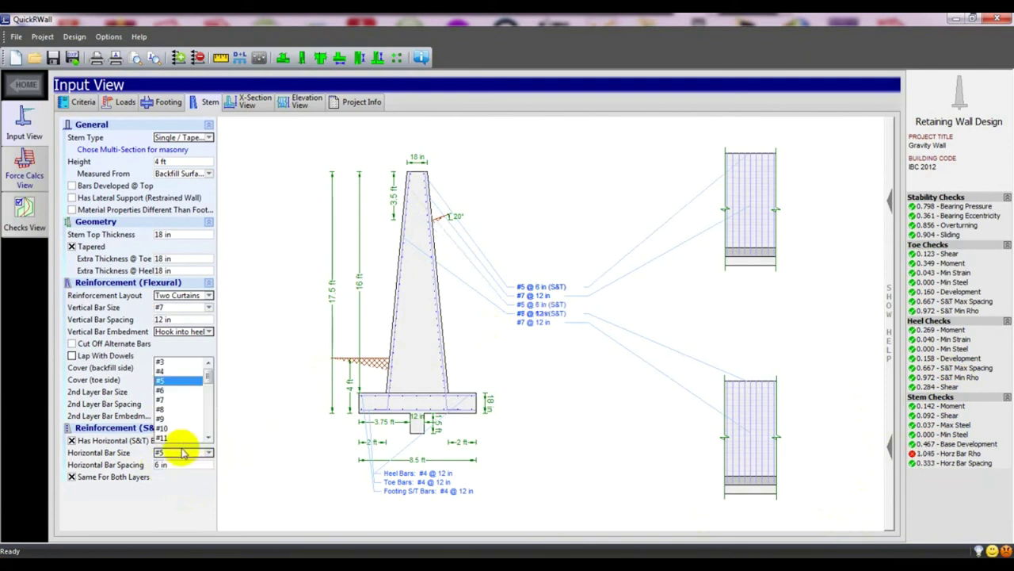
left_click(175, 391)
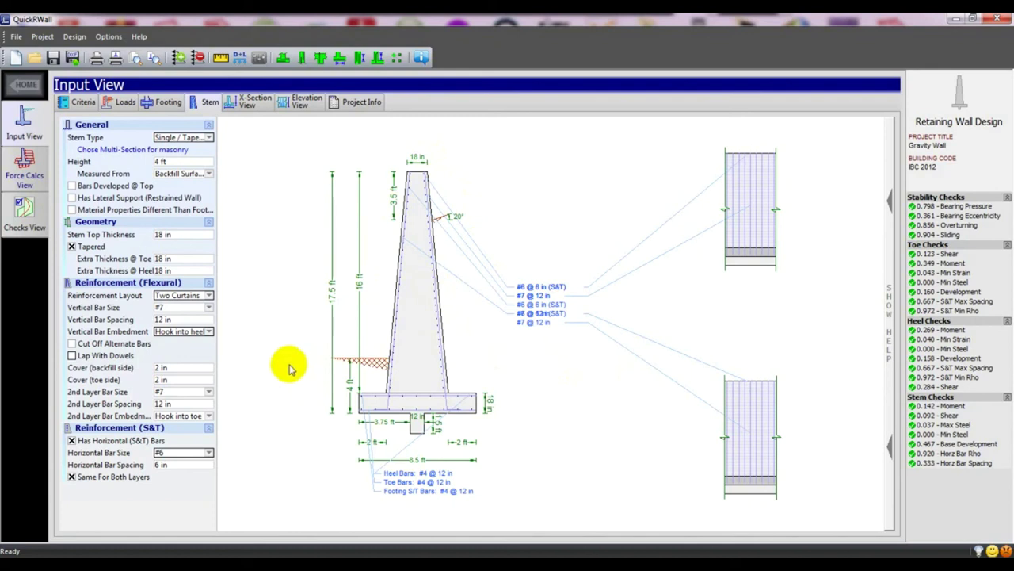
Try the stem options for bars developed at top, lateral support and different material properties, leaving each one off
left_click(72, 187)
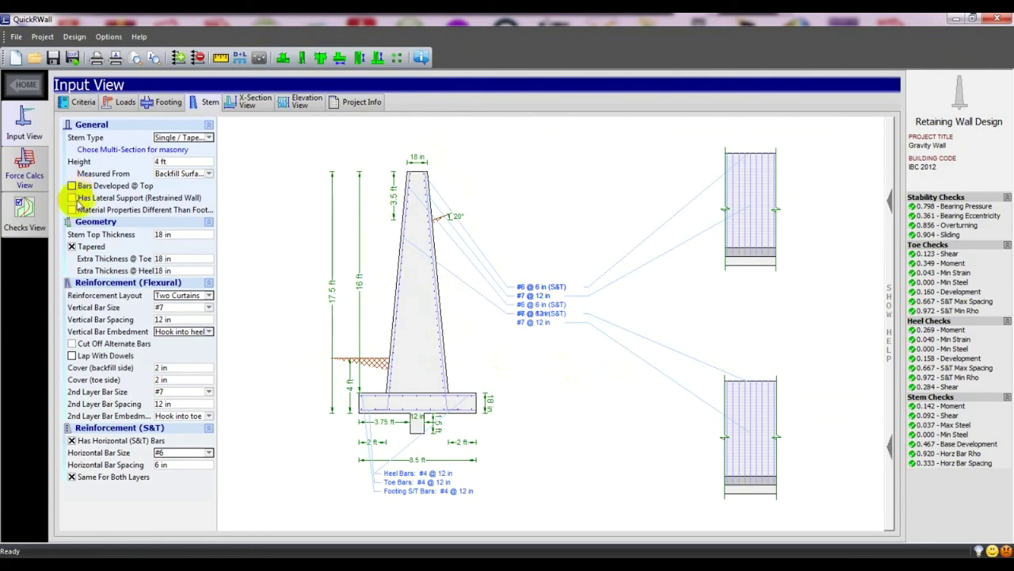
left_click(72, 186)
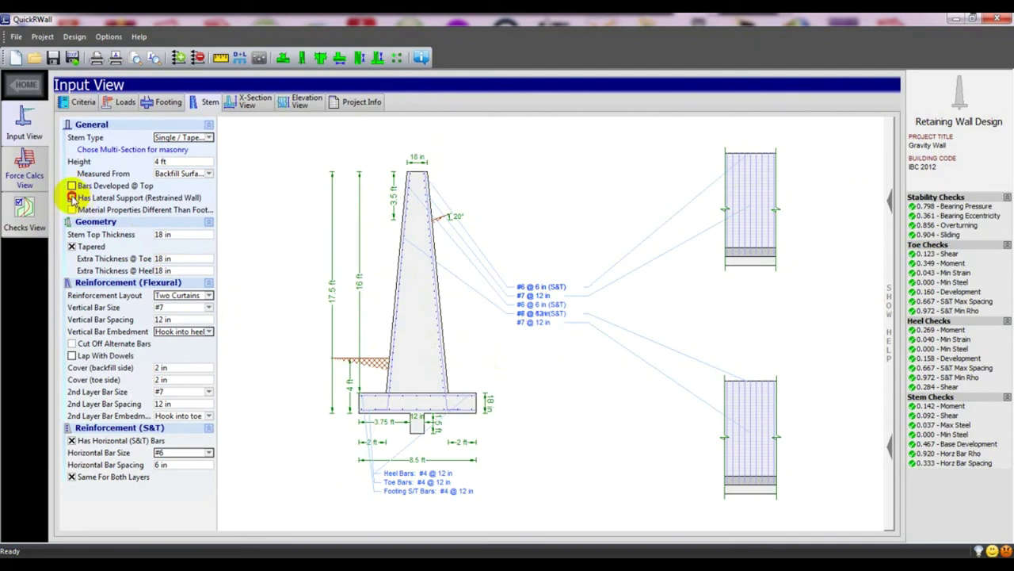
left_click(72, 198)
left_click(72, 198)
left_click(72, 197)
left_click(73, 197)
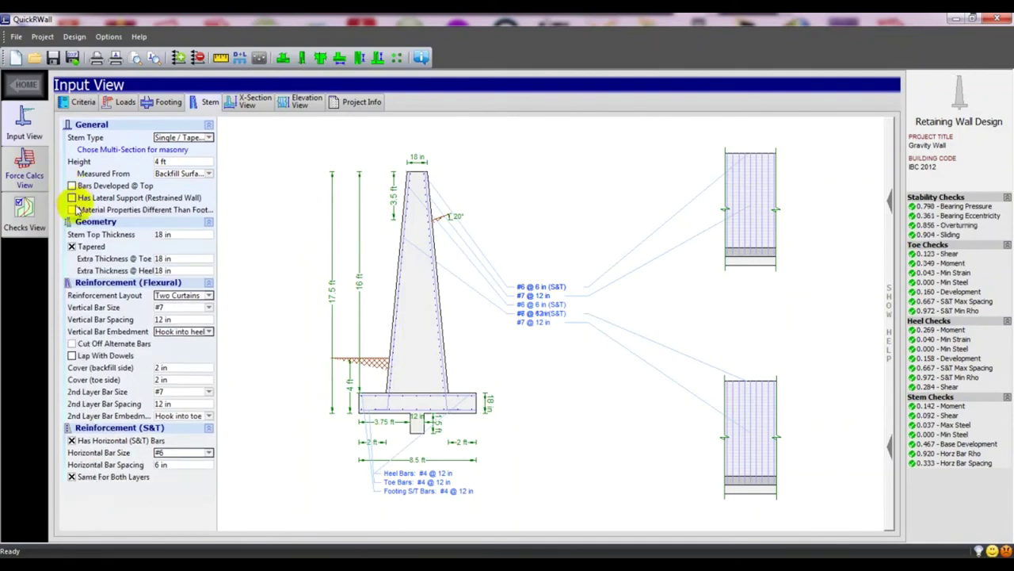
left_click(72, 209)
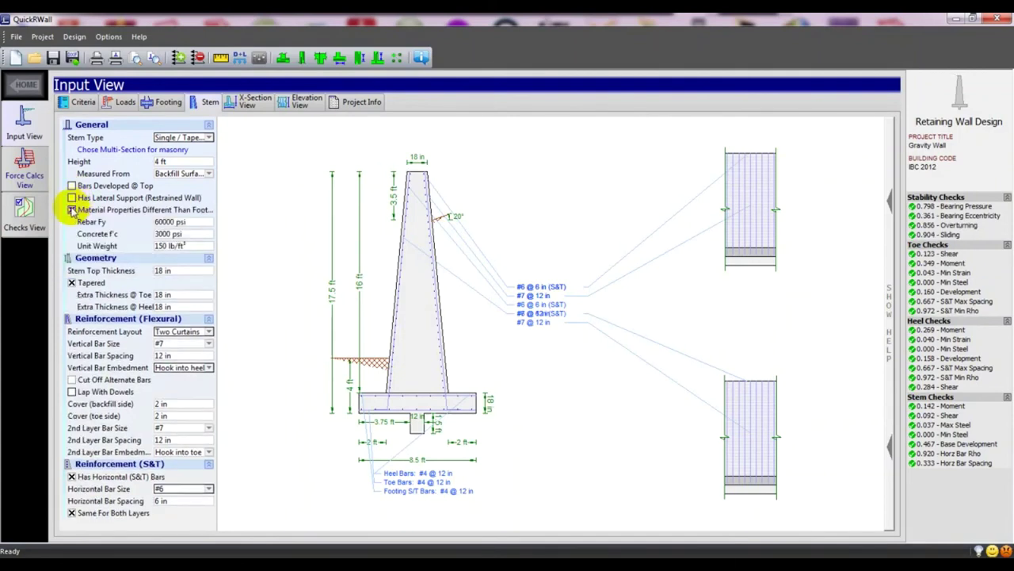
left_click(72, 209)
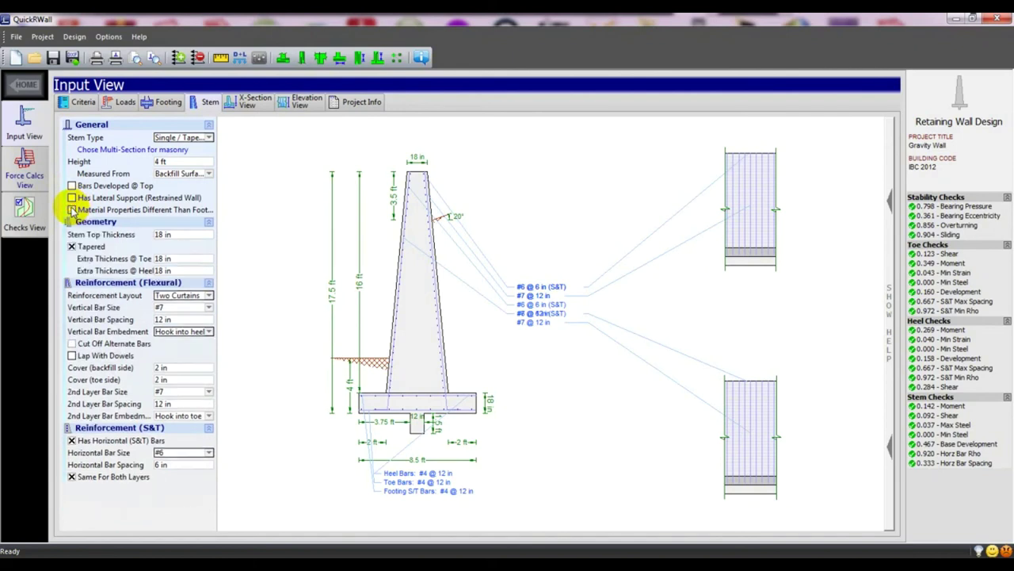